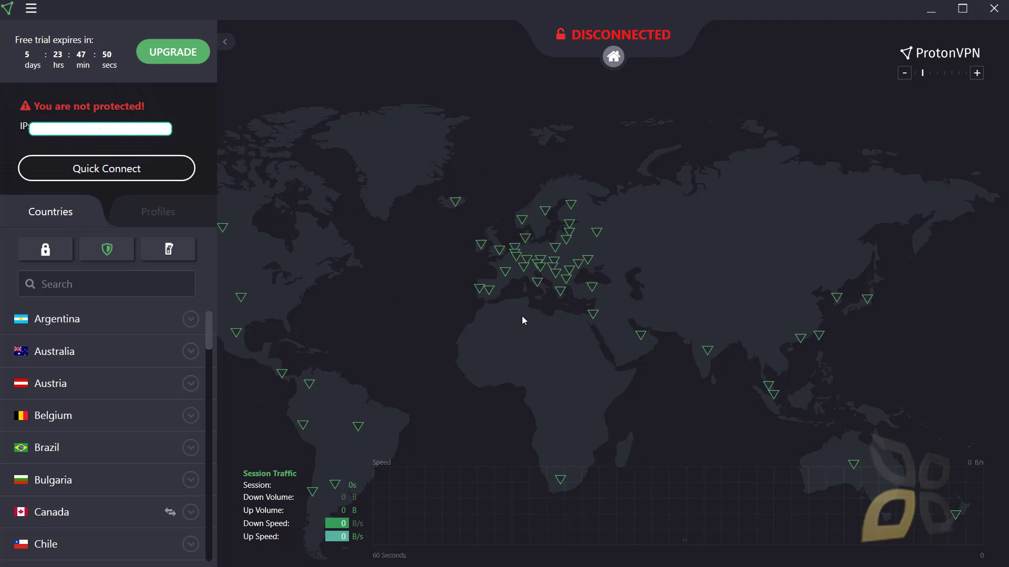
Step: Zoom the ProtonVPN server map in on Europe and pan across its server markers
{"action": "scroll", "coordinate": [519, 270], "scroll_direction": "up", "scroll_amount": 1}
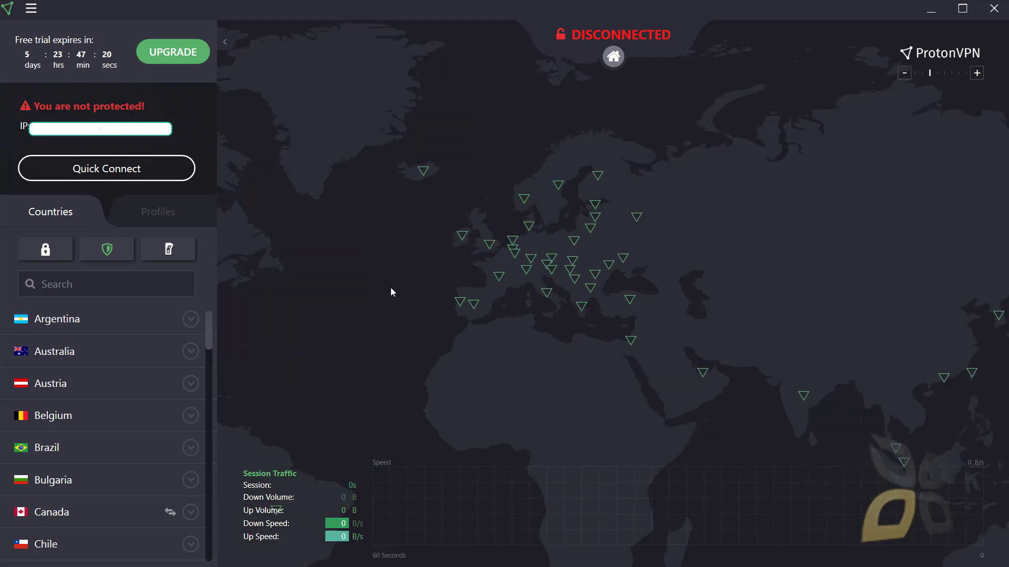
{"action": "left_click_drag", "start_coordinate": [389, 288], "coordinate": [399, 299]}
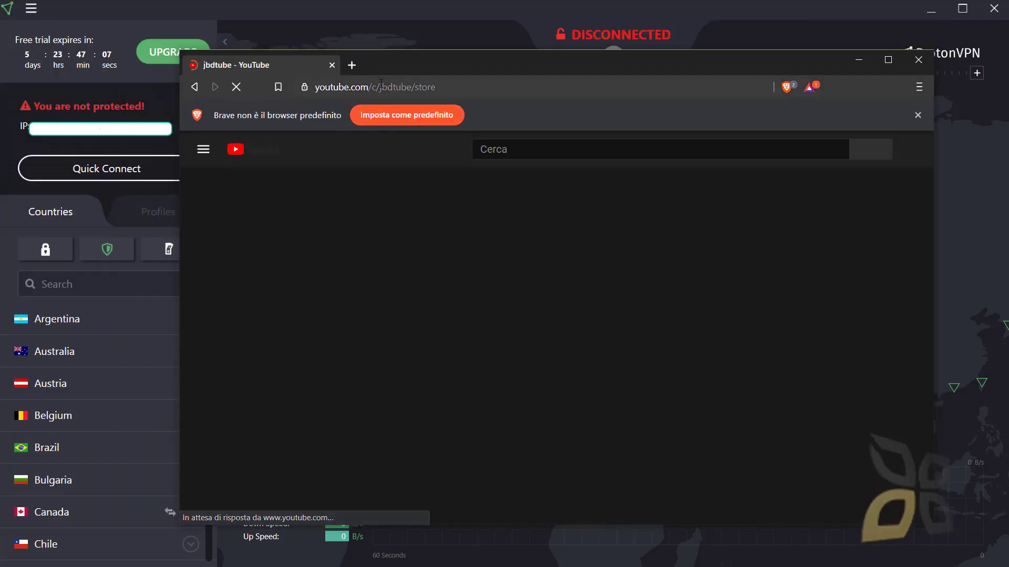
Step: Google 'pro' in a new Brave tab and open the protonvpn.com result
{"action": "left_click", "coordinate": [381, 87]}
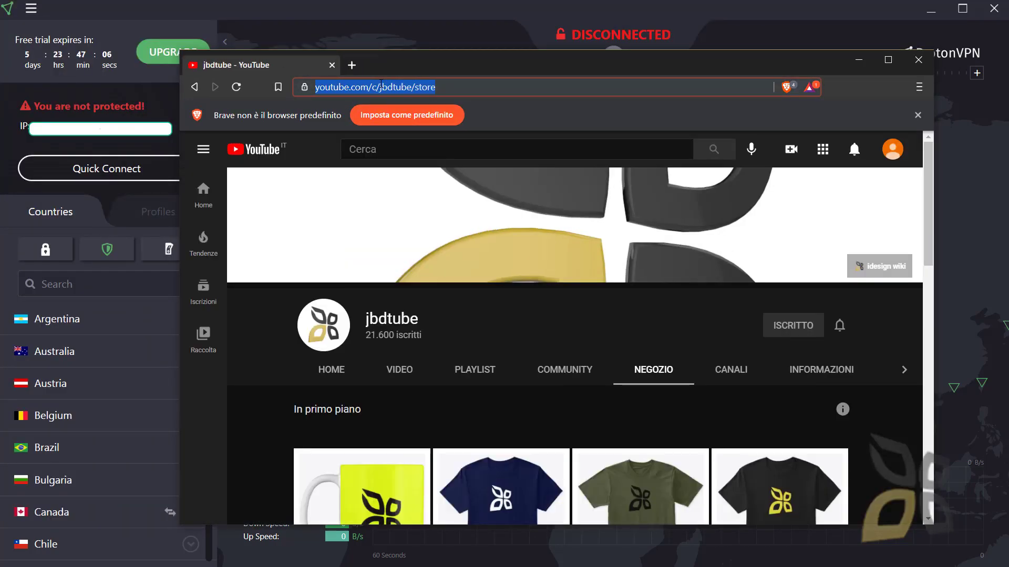
{"action": "left_click", "coordinate": [351, 65]}
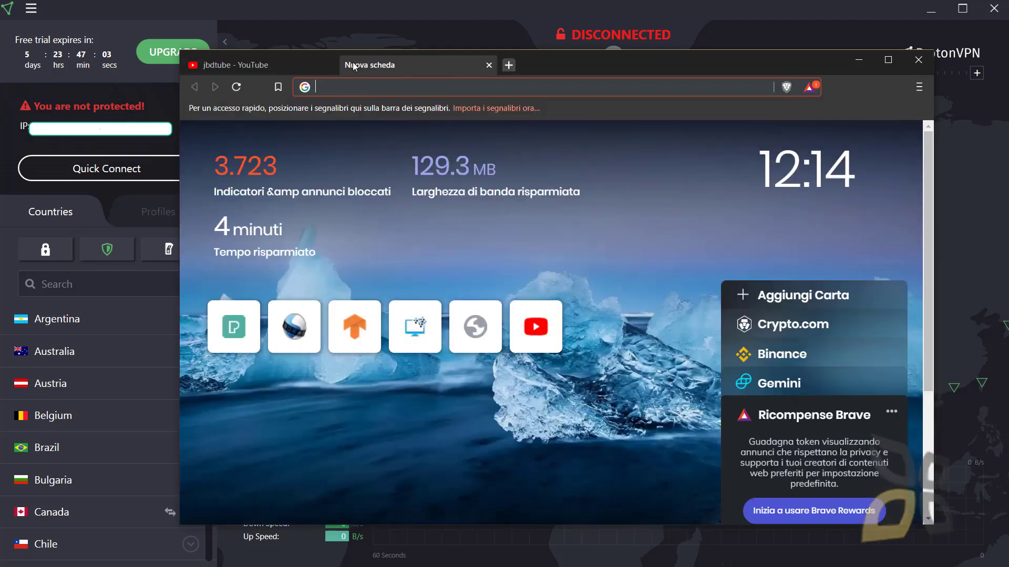
{"action": "type", "text": "pro"}
{"action": "key", "text": "Return"}
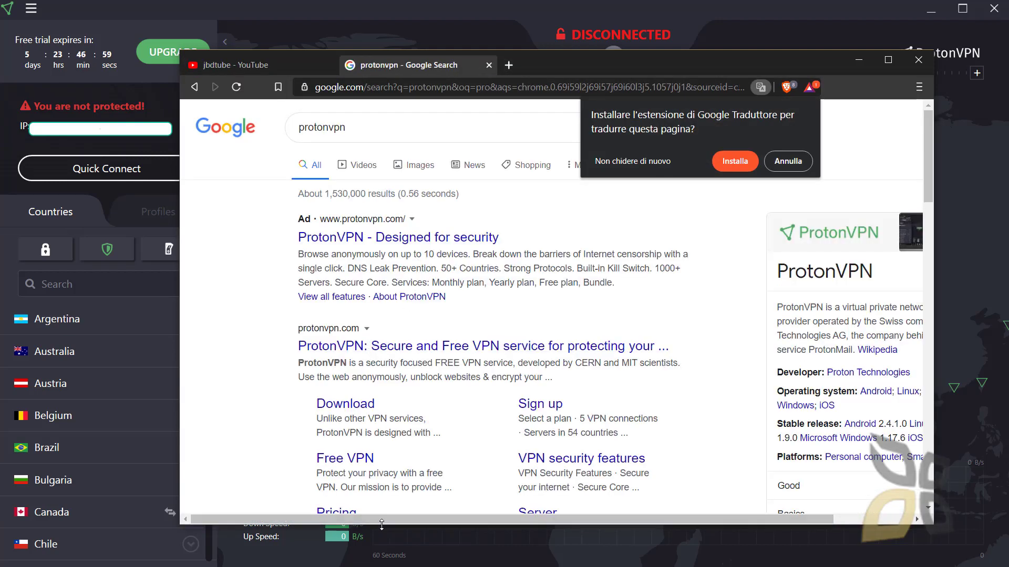
{"action": "left_click", "coordinate": [381, 351]}
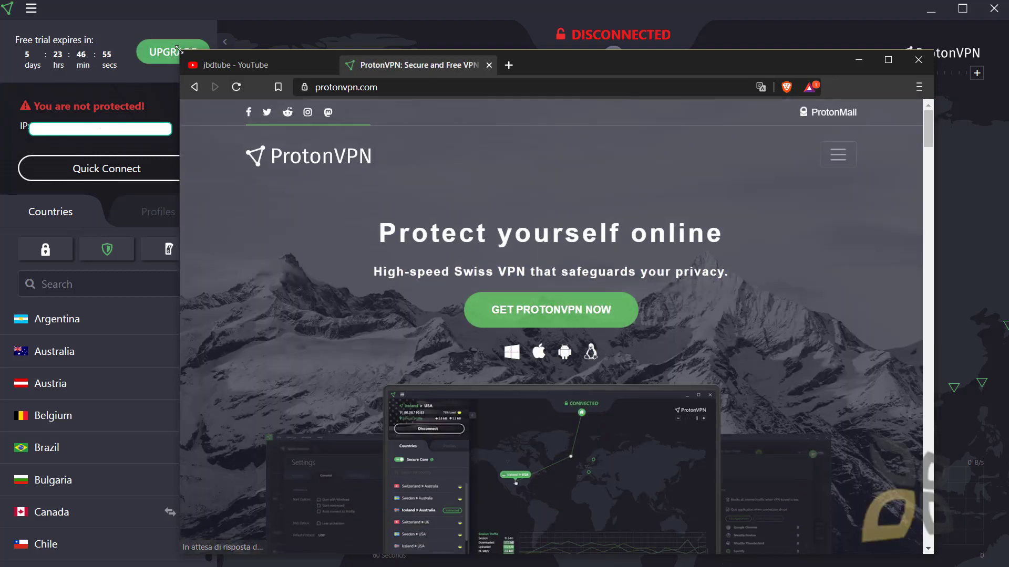
Step: Resize the Brave window so it fills the whole screen
{"action": "left_click_drag", "start_coordinate": [180, 50], "coordinate": [26, 6]}
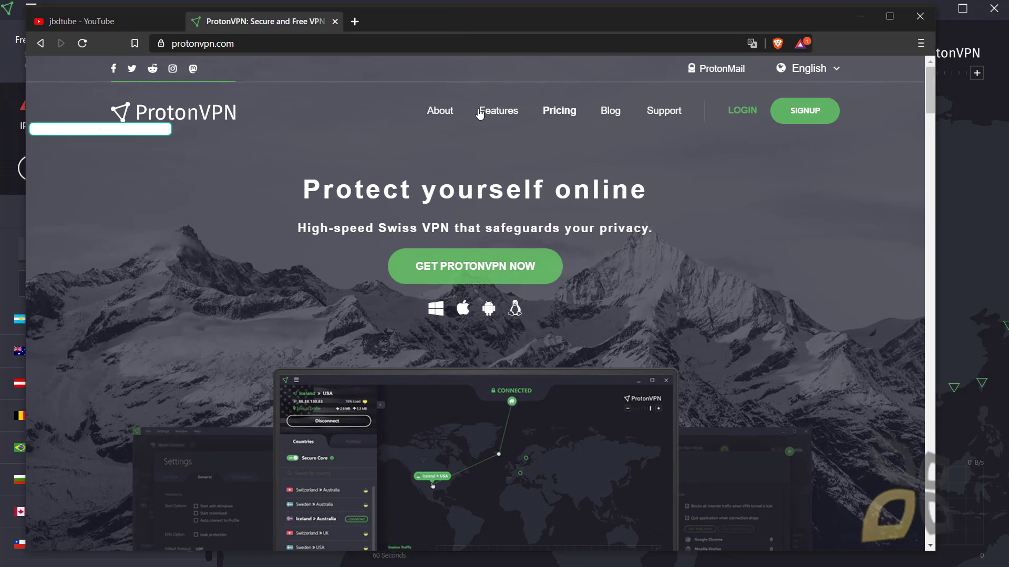
{"action": "left_click_drag", "start_coordinate": [464, 22], "coordinate": [442, 15]}
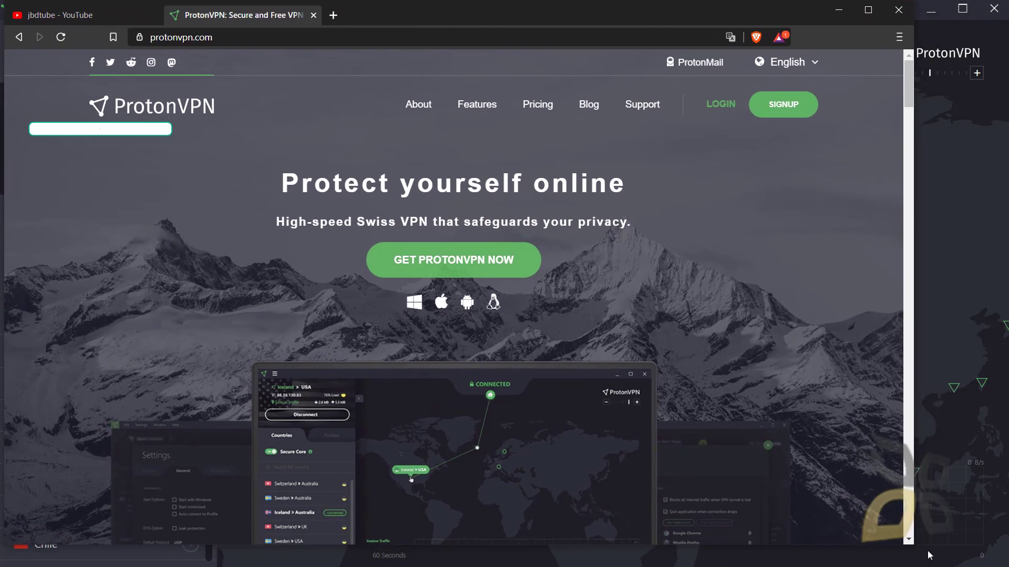
{"action": "left_click_drag", "start_coordinate": [914, 544], "coordinate": [1001, 545]}
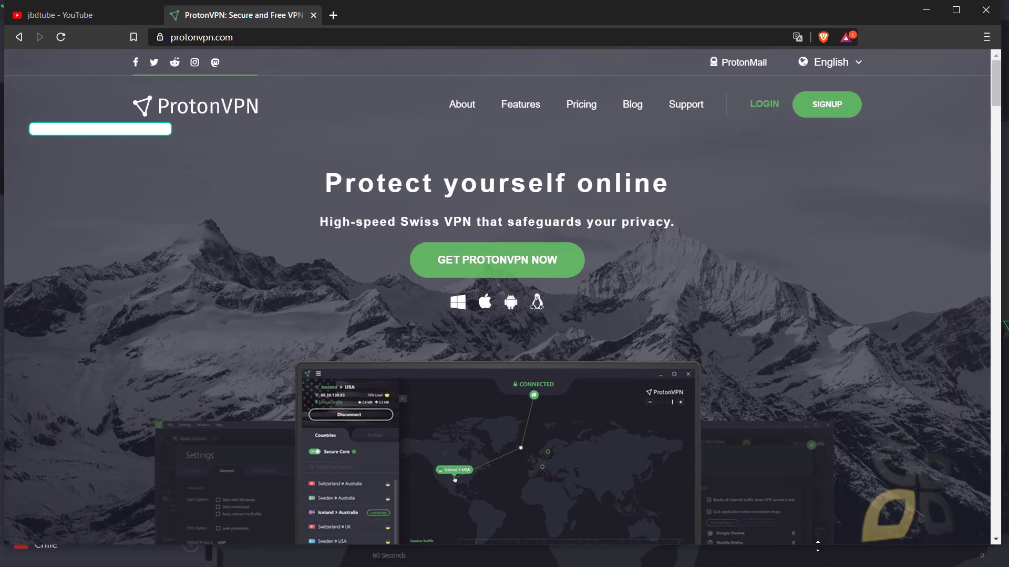
{"action": "left_click_drag", "start_coordinate": [819, 546], "coordinate": [818, 562]}
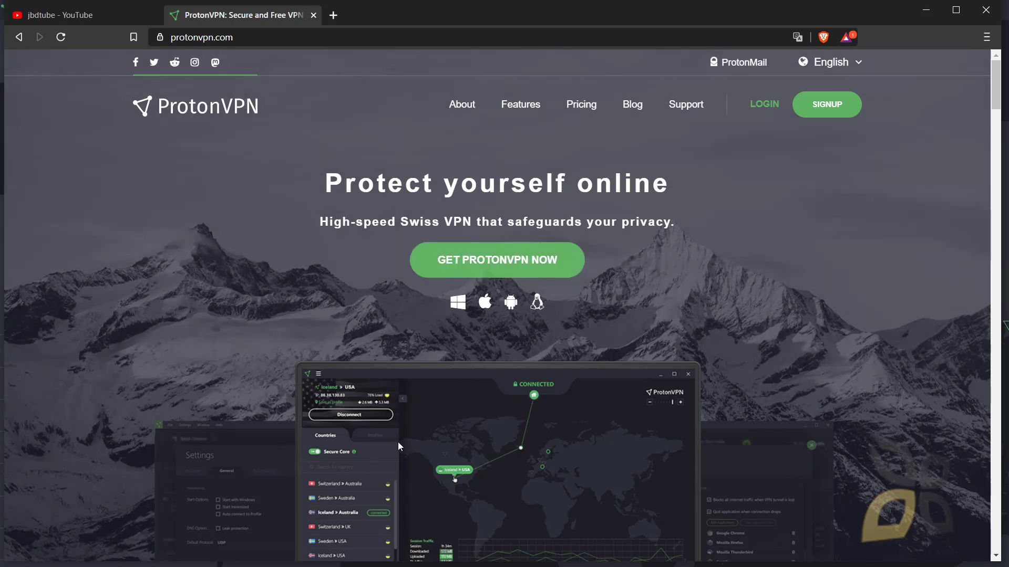
Step: Scroll down the ProtonVPN home page and back up to the top
{"action": "scroll", "coordinate": [408, 441], "scroll_direction": "down", "scroll_amount": 3}
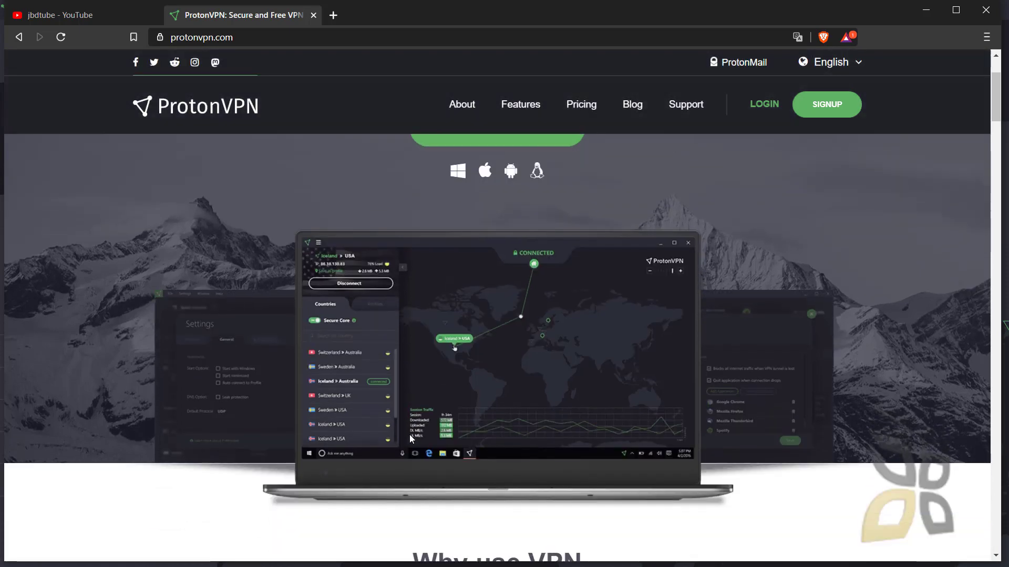
{"action": "scroll", "coordinate": [411, 440], "scroll_direction": "down", "scroll_amount": 1}
{"action": "scroll", "coordinate": [411, 439], "scroll_direction": "down", "scroll_amount": 5}
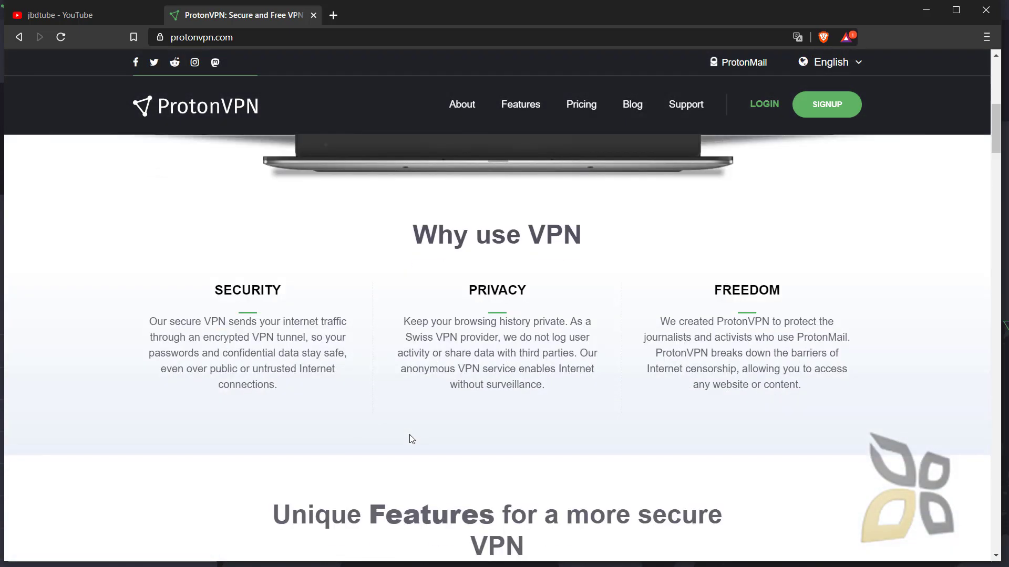
{"action": "scroll", "coordinate": [411, 439], "scroll_direction": "up", "scroll_amount": 6}
{"action": "scroll", "coordinate": [410, 438], "scroll_direction": "up", "scroll_amount": 2}
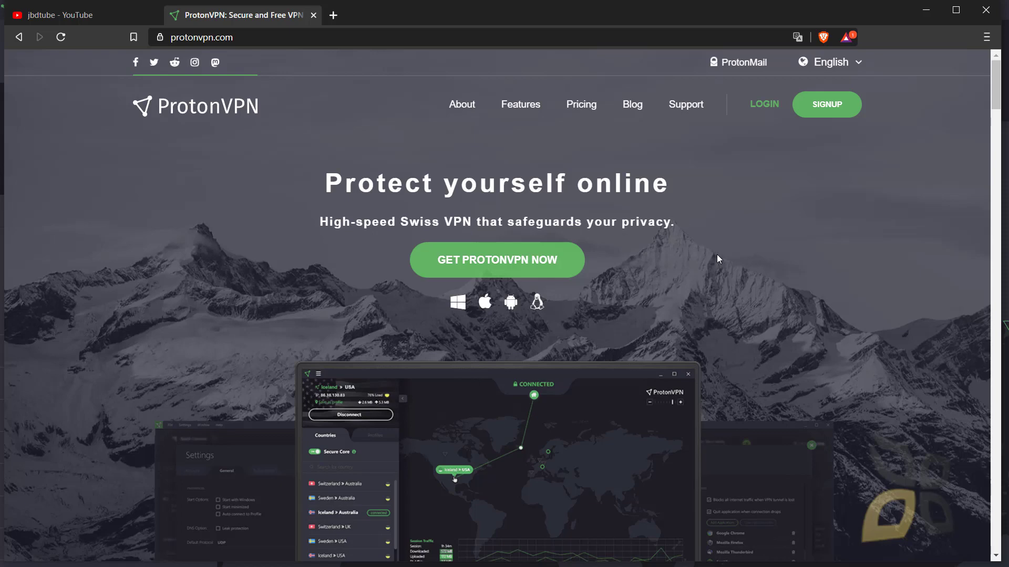
Step: Review the Free, Basic, Plus and Visionary plans on the Pricing page, highlighting the Free plan details
{"action": "left_click", "coordinate": [593, 114]}
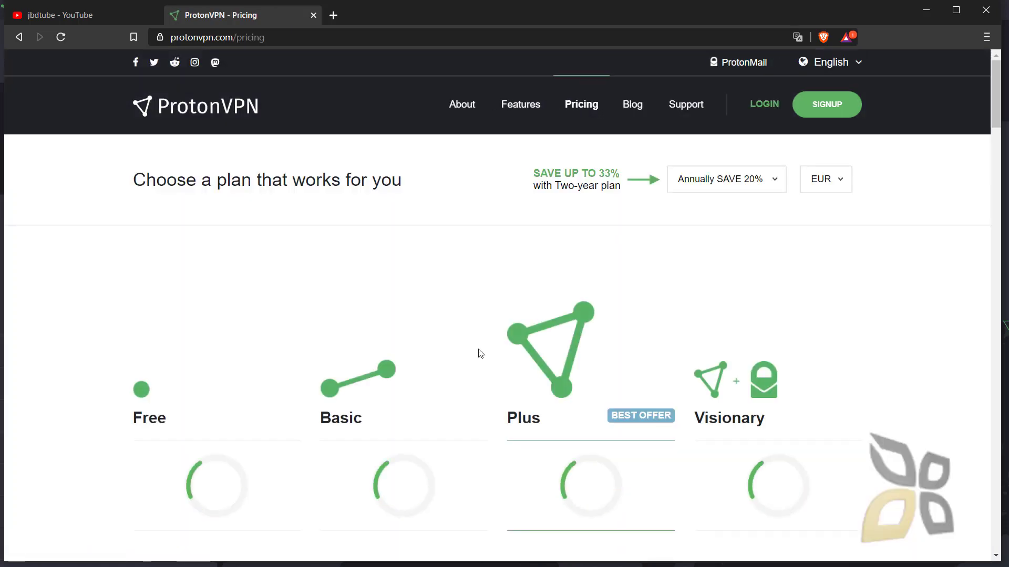
{"action": "scroll", "coordinate": [475, 360], "scroll_direction": "down", "scroll_amount": 2}
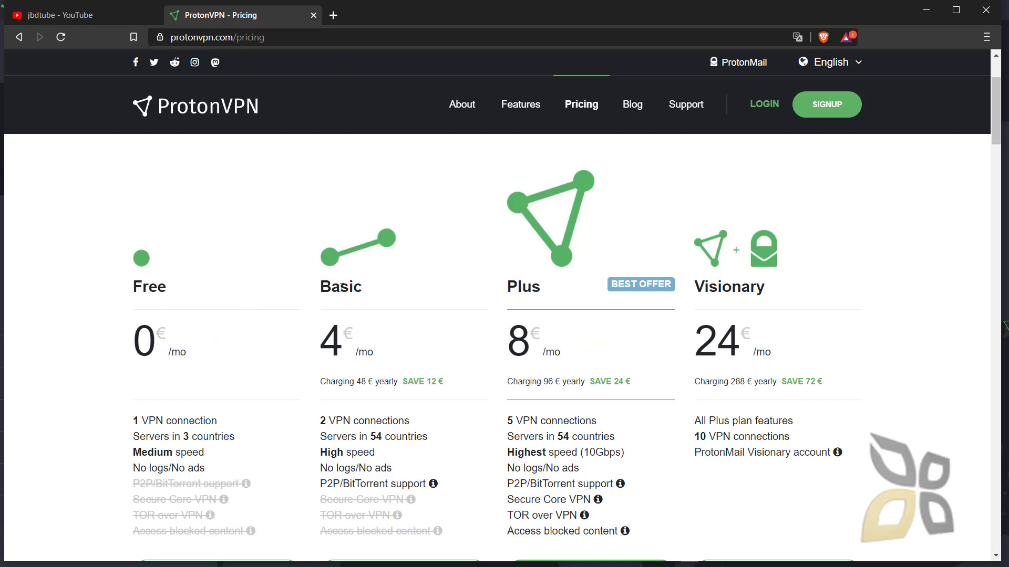
{"action": "scroll", "coordinate": [710, 346], "scroll_direction": "down", "scroll_amount": 2}
{"action": "scroll", "coordinate": [709, 353], "scroll_direction": "up", "scroll_amount": 1}
{"action": "left_click_drag", "start_coordinate": [138, 224], "coordinate": [254, 536]}
{"action": "left_click", "coordinate": [260, 528]}
{"action": "scroll", "coordinate": [182, 404], "scroll_direction": "down", "scroll_amount": 6}
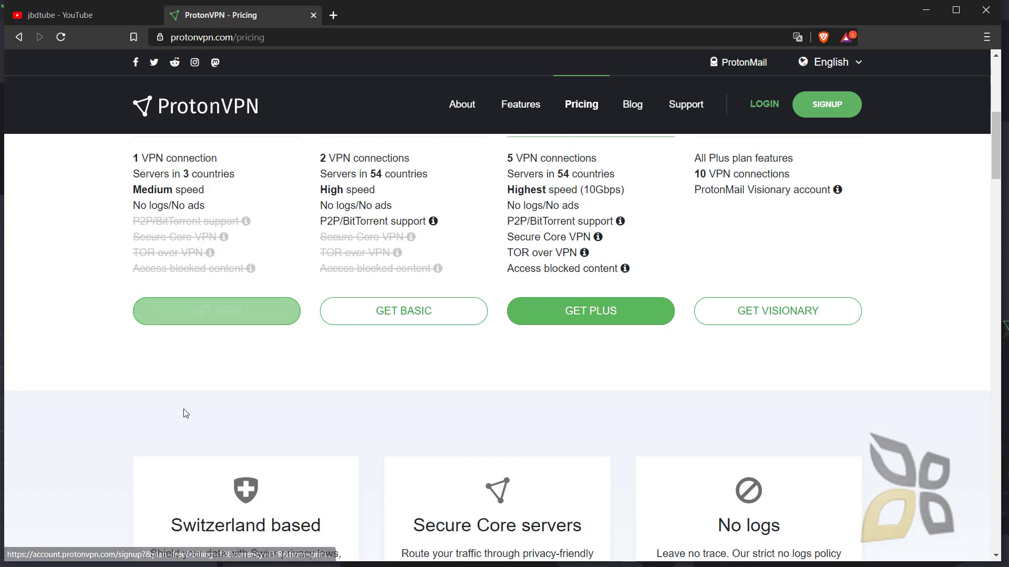
{"action": "scroll", "coordinate": [182, 401], "scroll_direction": "up", "scroll_amount": 5}
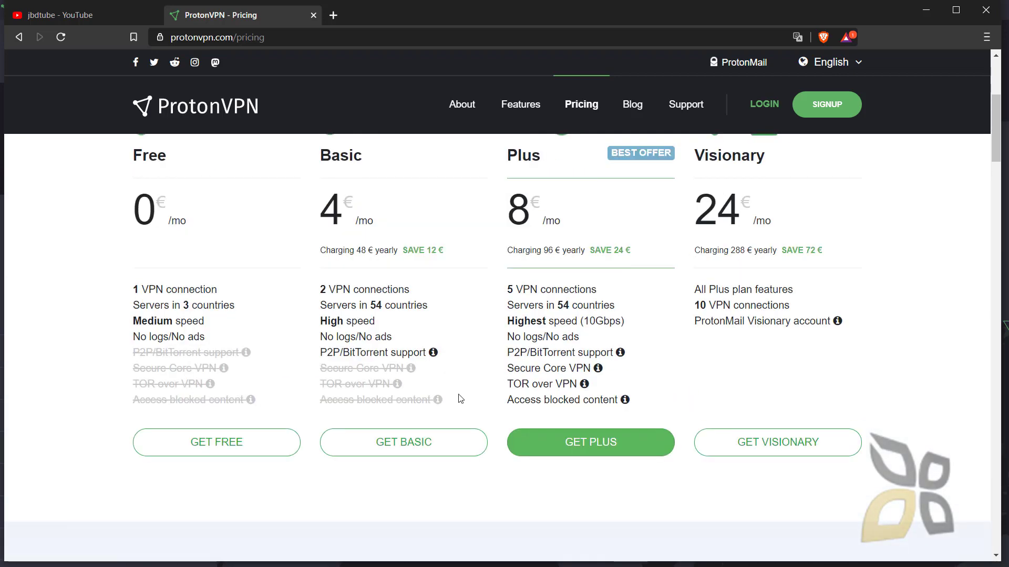
{"action": "scroll", "coordinate": [460, 394], "scroll_direction": "up", "scroll_amount": 5}
Step: Go back home, choose GET PROTONVPN NOW, and pick GET FREE to reach the signup page
{"action": "key", "text": "alt+Left"}
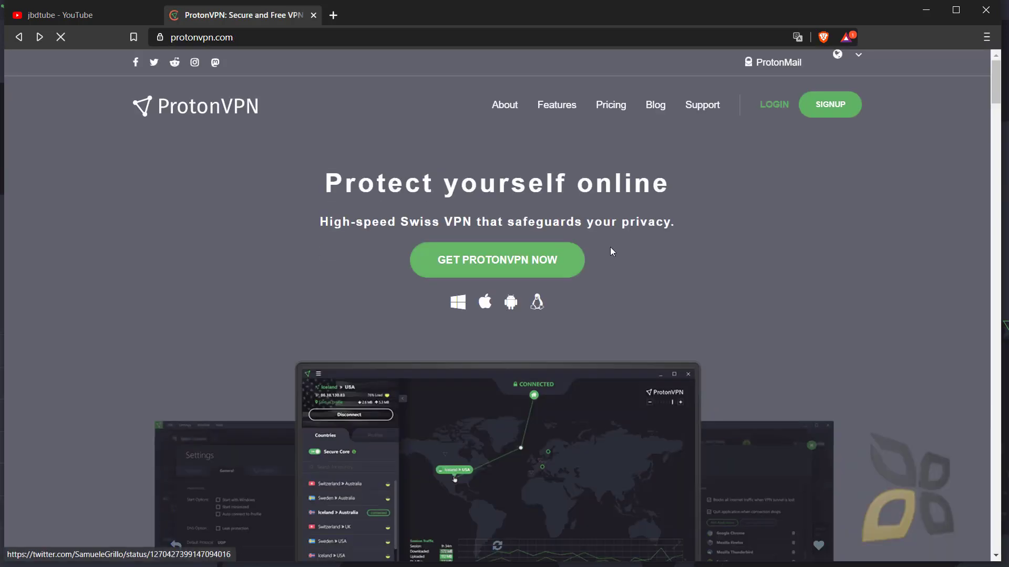
{"action": "scroll", "coordinate": [662, 317], "scroll_direction": "down", "scroll_amount": 2}
{"action": "scroll", "coordinate": [504, 258], "scroll_direction": "up", "scroll_amount": 1}
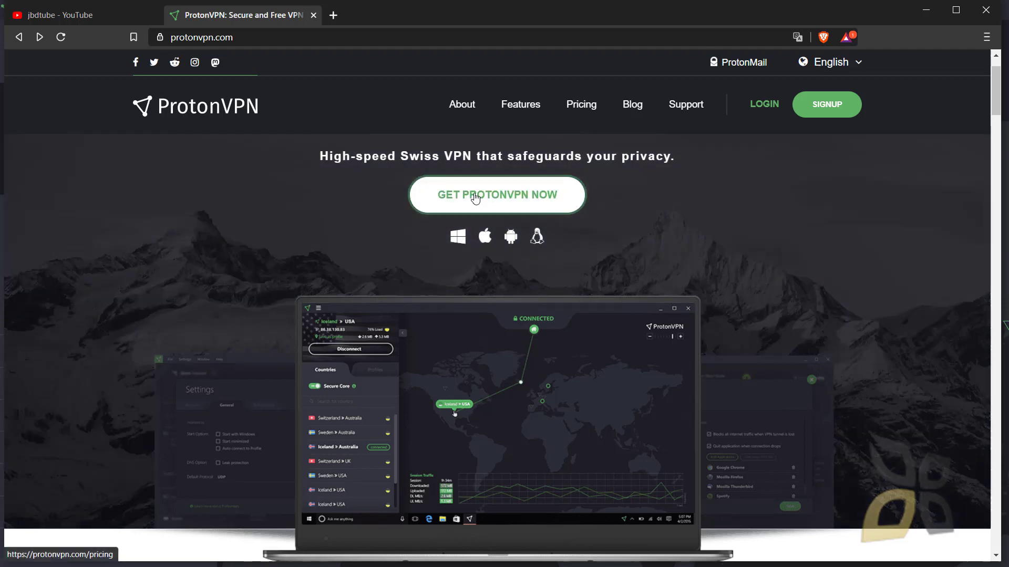
{"action": "left_click", "coordinate": [441, 196]}
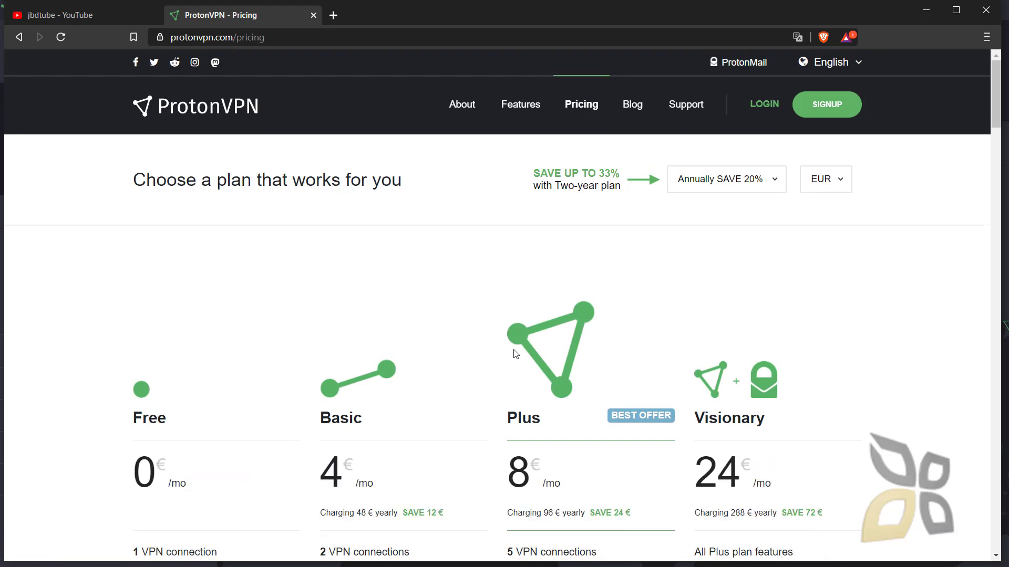
{"action": "scroll", "coordinate": [516, 353], "scroll_direction": "down", "scroll_amount": 6}
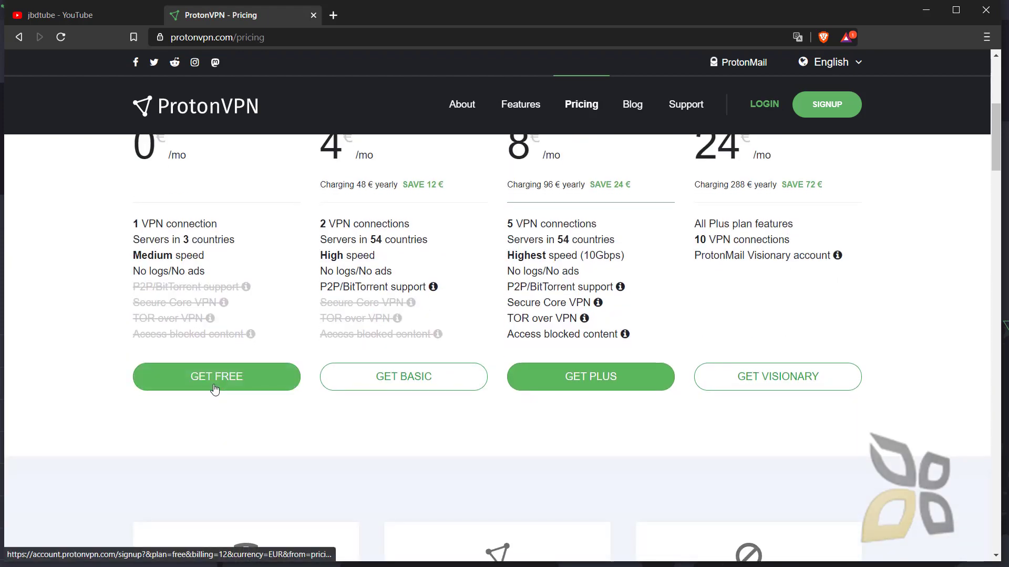
{"action": "left_click", "coordinate": [215, 389]}
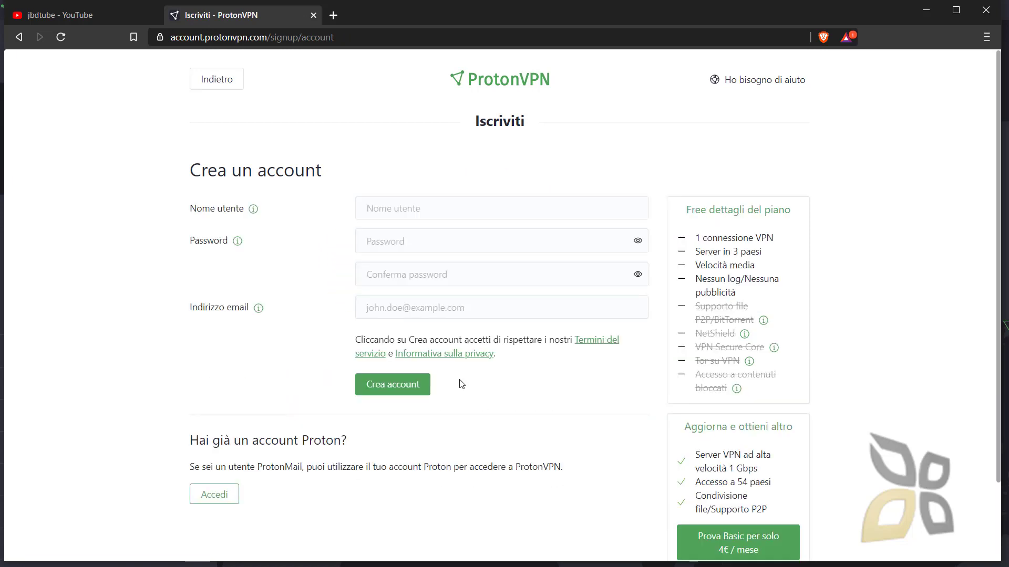
Step: Scroll through the 'Crea un account' signup form, then go back to the Pricing page
{"action": "scroll", "coordinate": [463, 383], "scroll_direction": "down", "scroll_amount": 2}
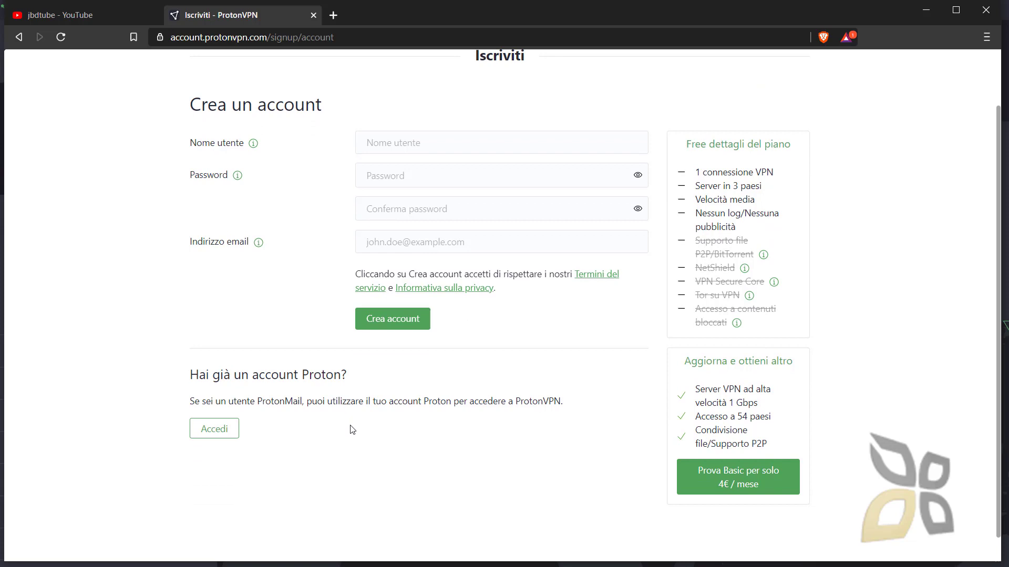
{"action": "scroll", "coordinate": [315, 315], "scroll_direction": "up", "scroll_amount": 2}
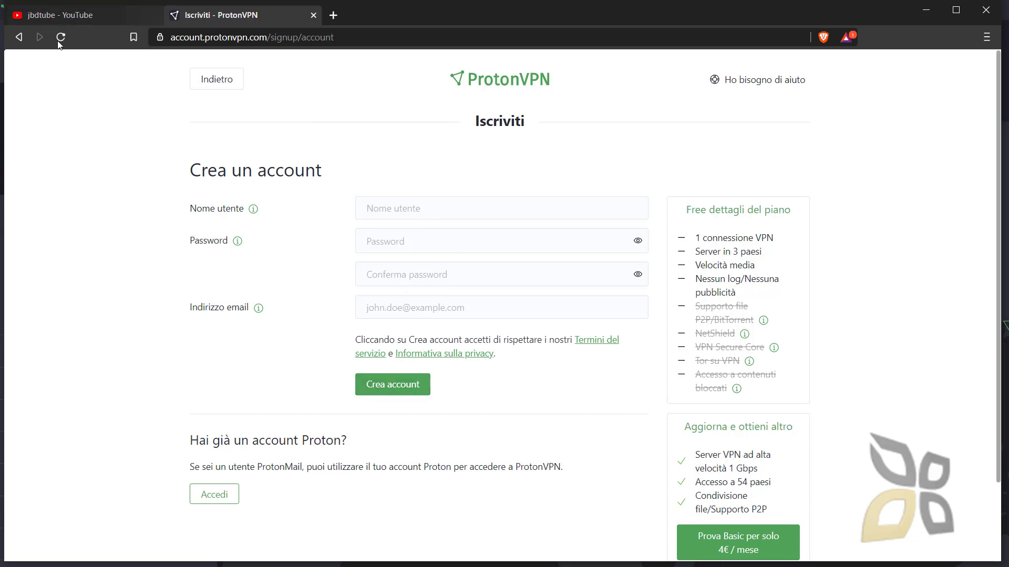
{"action": "left_click", "coordinate": [19, 39]}
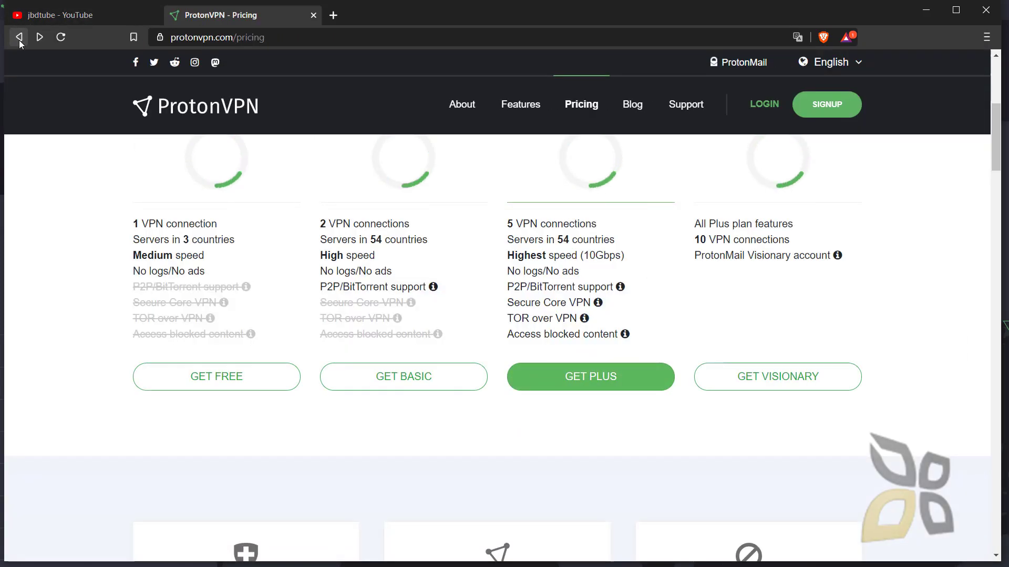
Step: Return to the protonvpn.com homepage and scroll through its feature and review sections, then back to the top
{"action": "left_click", "coordinate": [19, 39]}
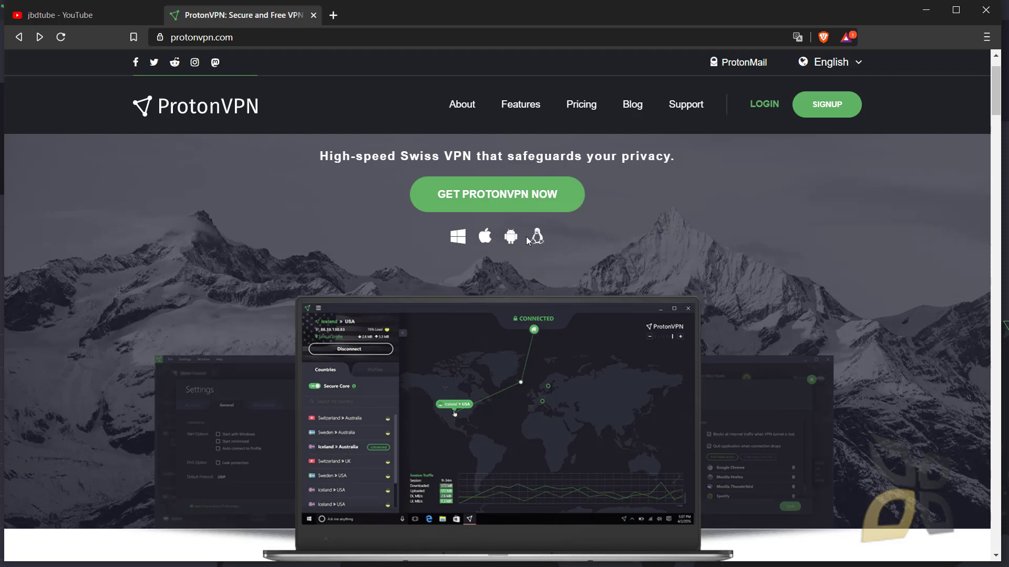
{"action": "scroll", "coordinate": [569, 295], "scroll_direction": "down", "scroll_amount": 6}
{"action": "scroll", "coordinate": [575, 394], "scroll_direction": "down", "scroll_amount": 10}
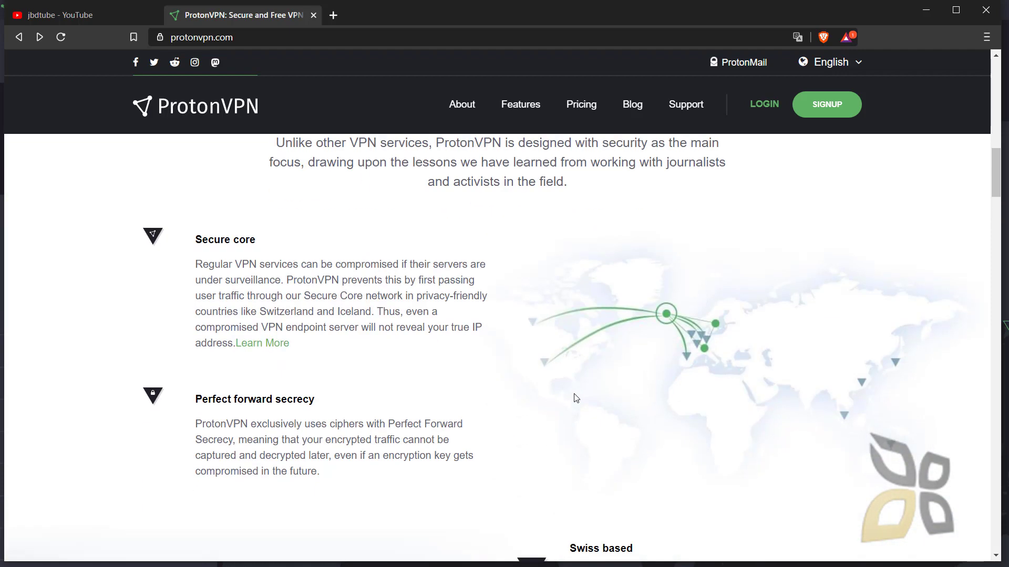
{"action": "scroll", "coordinate": [578, 398], "scroll_direction": "down", "scroll_amount": 5}
{"action": "scroll", "coordinate": [586, 397], "scroll_direction": "down", "scroll_amount": 3}
{"action": "left_click_drag", "start_coordinate": [996, 222], "coordinate": [985, 372]}
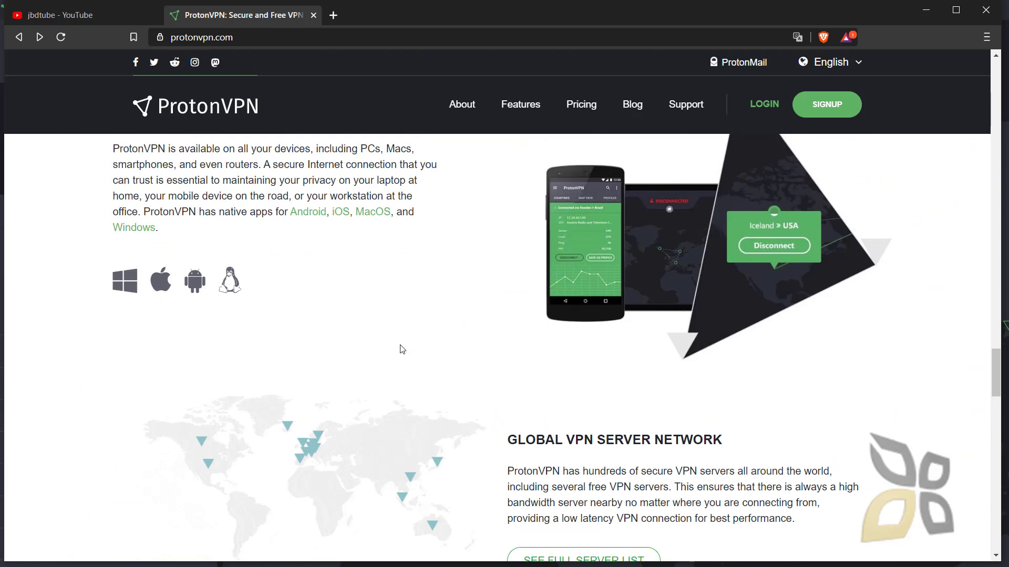
{"action": "scroll", "coordinate": [405, 349], "scroll_direction": "down", "scroll_amount": 6}
{"action": "scroll", "coordinate": [276, 405], "scroll_direction": "down", "scroll_amount": 9}
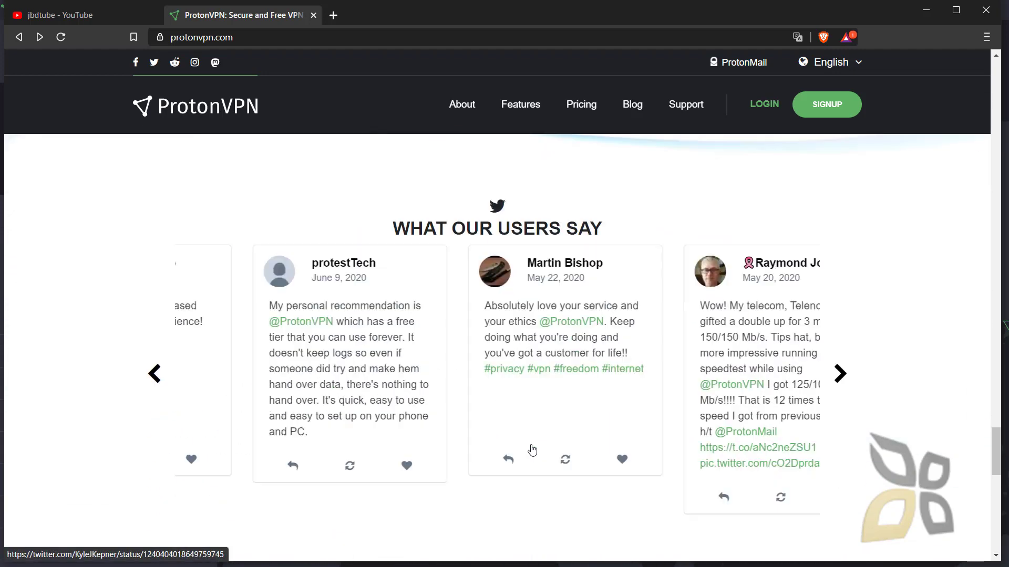
{"action": "scroll", "coordinate": [532, 450], "scroll_direction": "down", "scroll_amount": 5}
{"action": "left_click_drag", "start_coordinate": [997, 479], "coordinate": [989, 73]}
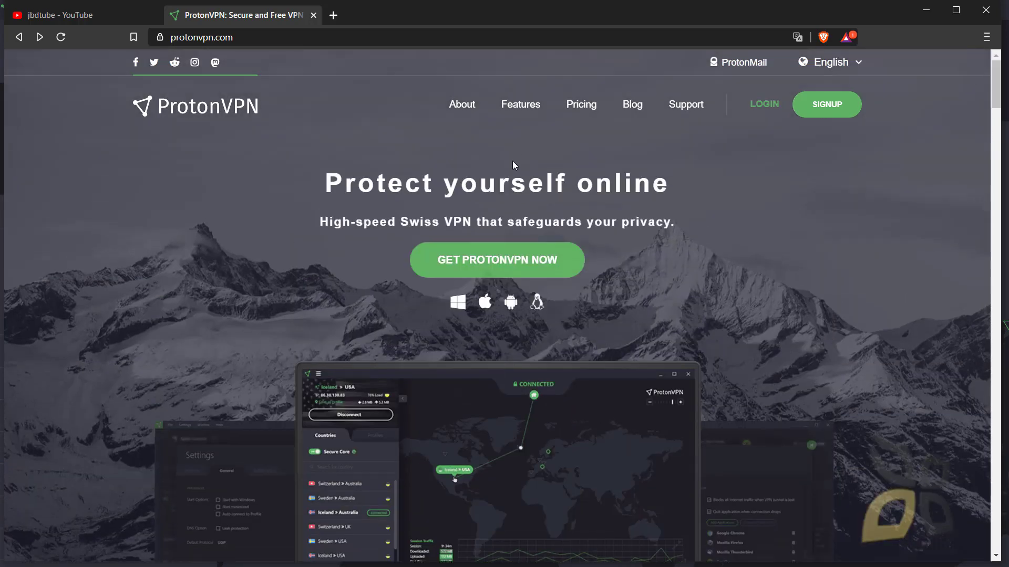
Step: Browse the Support Center's Download and setup articles, then move the Download folder window aside
{"action": "left_click", "coordinate": [671, 108]}
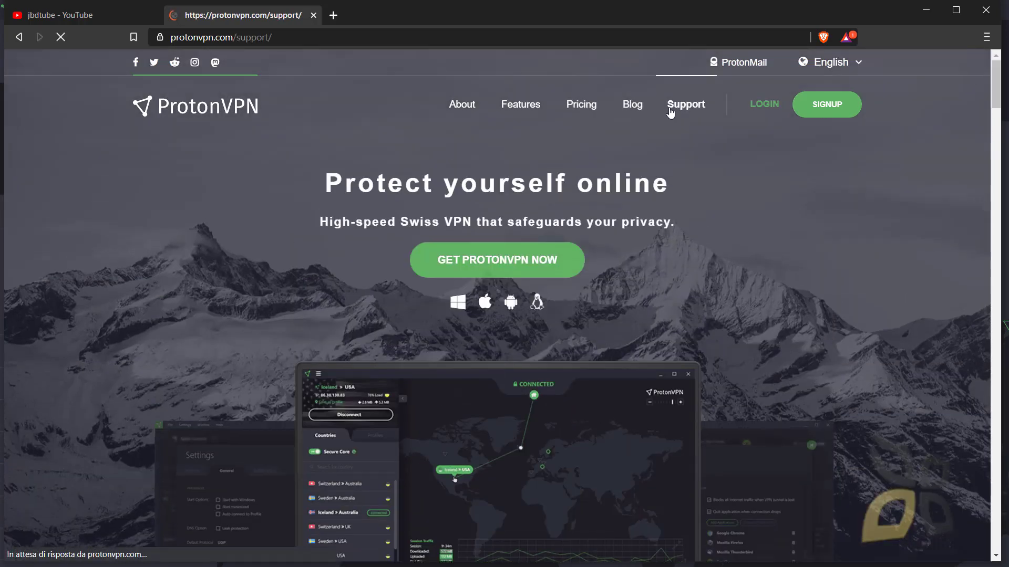
{"action": "scroll", "coordinate": [449, 323], "scroll_direction": "down", "scroll_amount": 3}
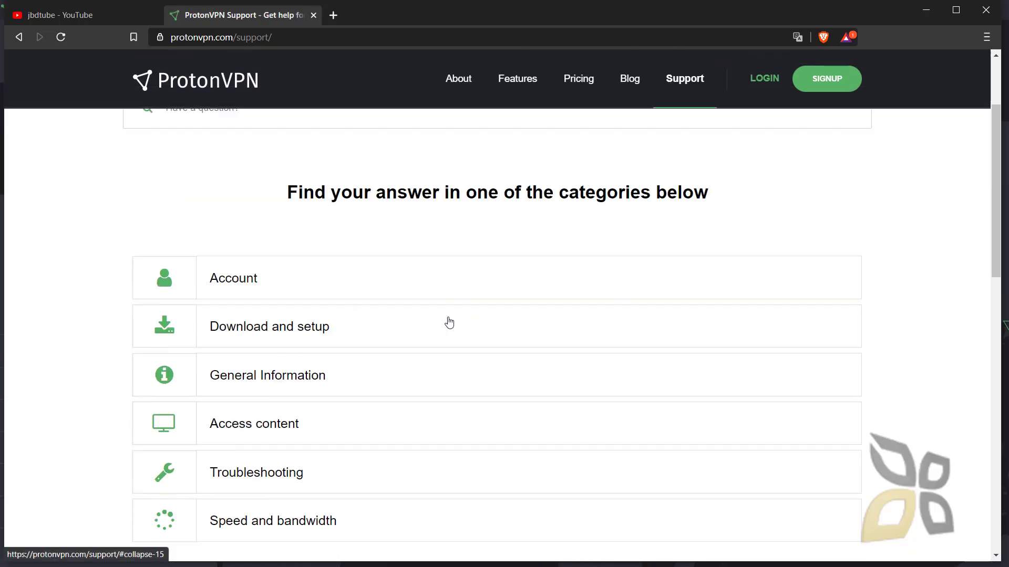
{"action": "left_click", "coordinate": [221, 335]}
{"action": "scroll", "coordinate": [358, 360], "scroll_direction": "down", "scroll_amount": 1}
{"action": "scroll", "coordinate": [522, 430], "scroll_direction": "up", "scroll_amount": 4}
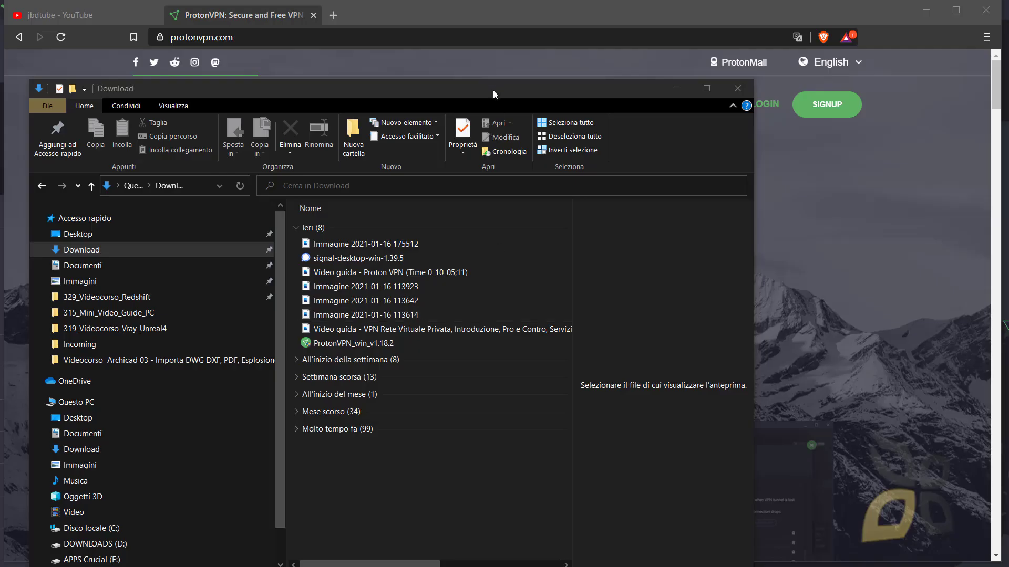
{"action": "left_click_drag", "start_coordinate": [493, 90], "coordinate": [445, 72]}
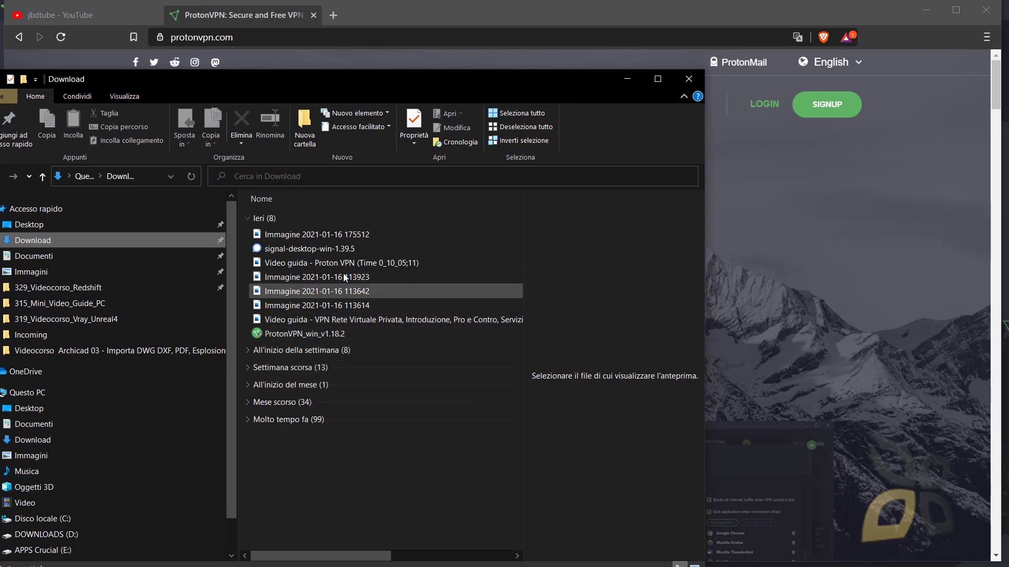
Step: Check the ProtonVPN_win_v1.18.2 installer's details: version 1.18.2.0, 15,2 MB
{"action": "mouse_move", "coordinate": [317, 334]}
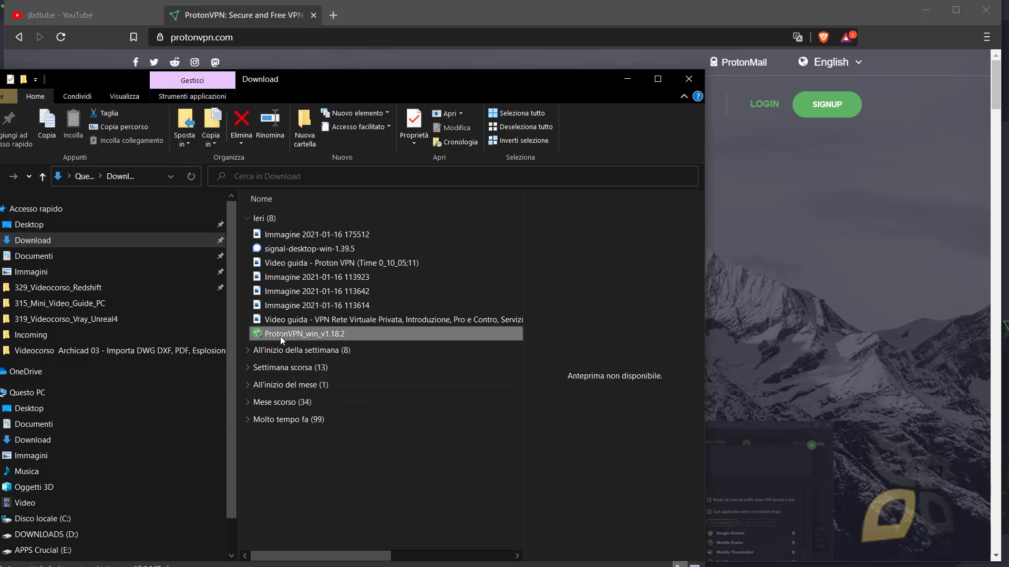
Step: Run ProtonVPN_win_v1.18.2, then cancel at the modify/repair/remove step and close the wizard
{"action": "double_click", "coordinate": [281, 336]}
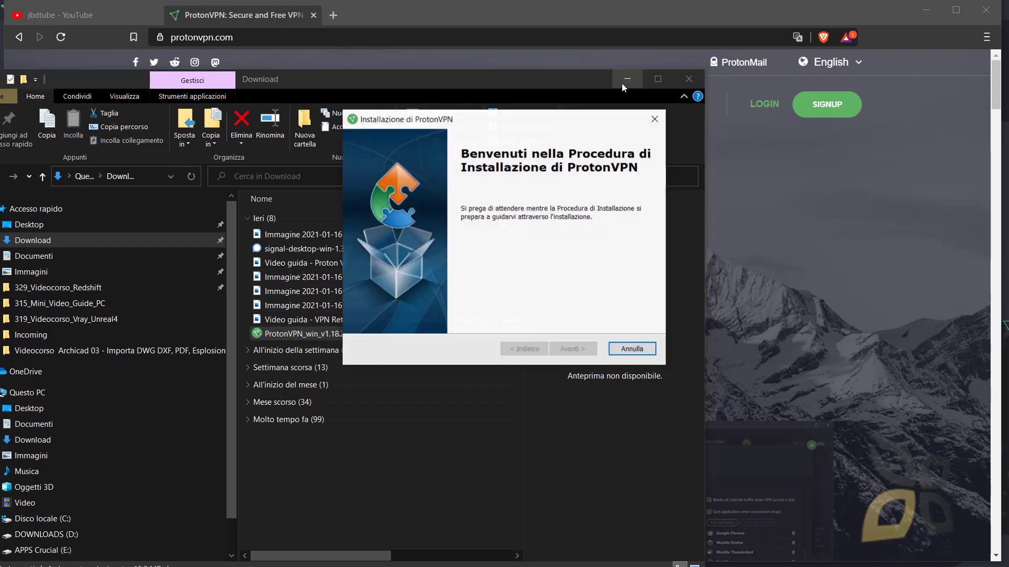
{"action": "left_click", "coordinate": [570, 350]}
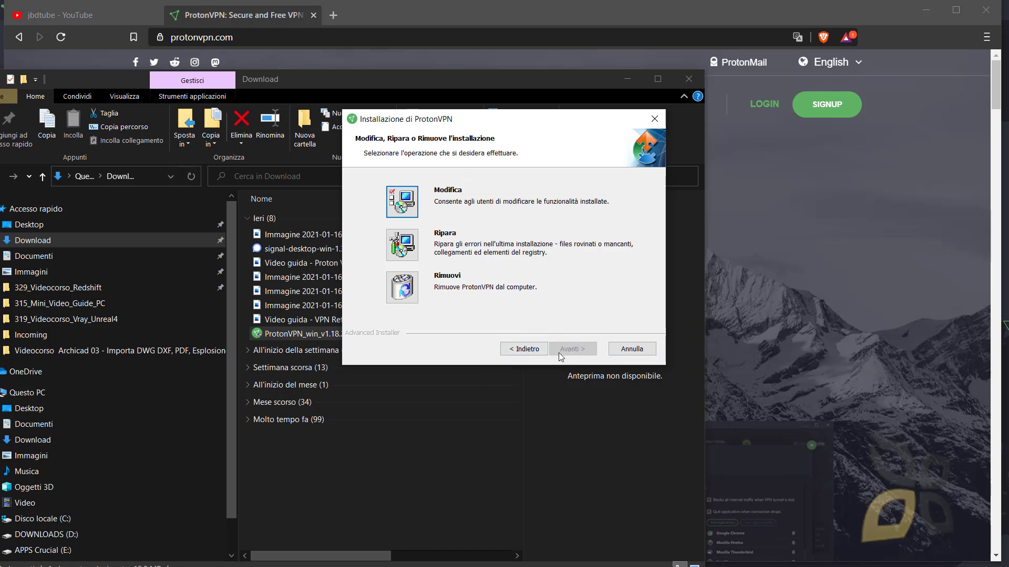
{"action": "left_click", "coordinate": [653, 358]}
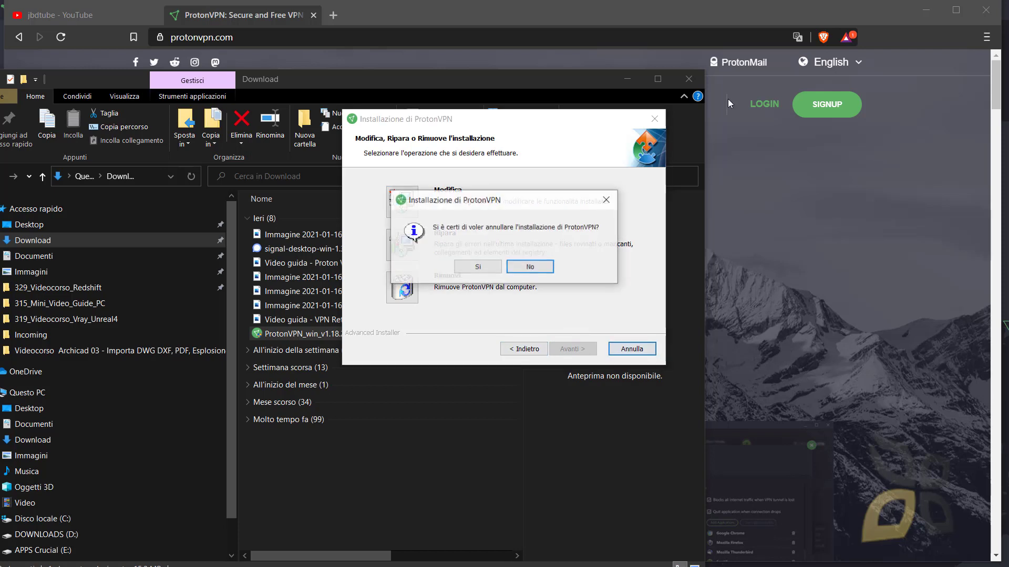
{"action": "left_click", "coordinate": [497, 269]}
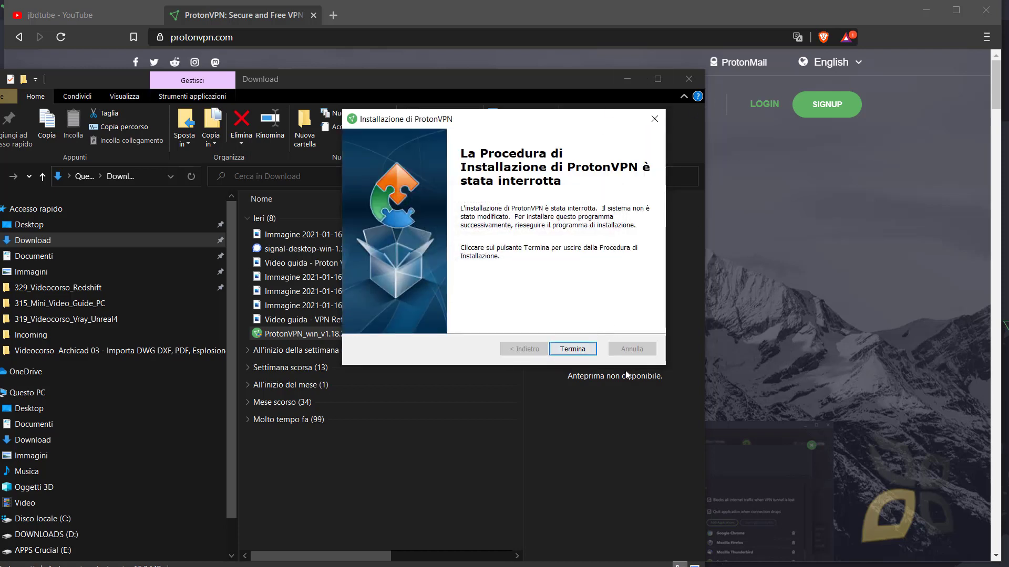
{"action": "left_click", "coordinate": [593, 349]}
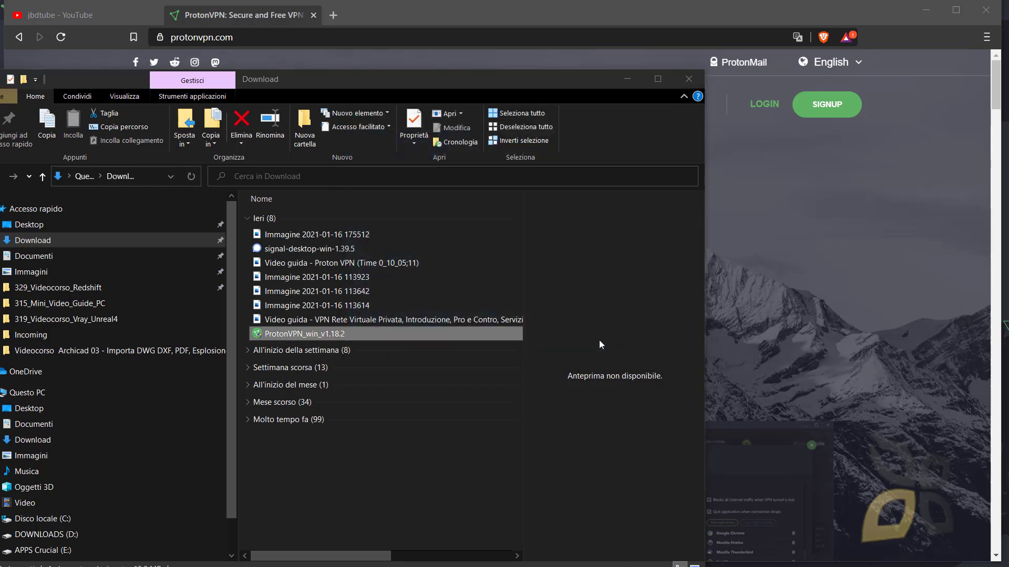
Step: Minimize Explorer, create a ProtonVPN desktop shortcut, and launch the app from it
{"action": "left_click", "coordinate": [626, 82]}
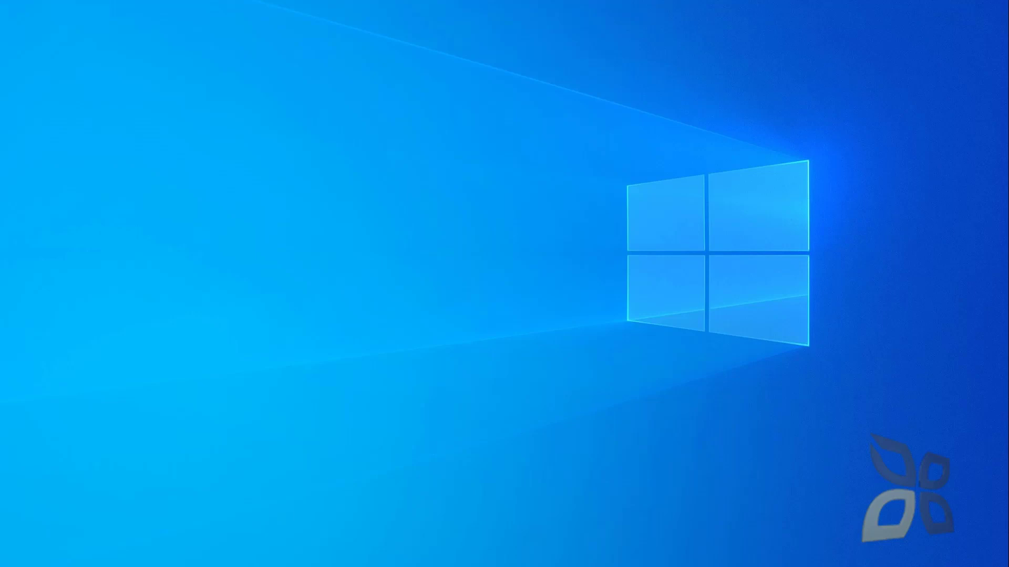
{"action": "left_click_drag", "start_coordinate": [5, 511], "coordinate": [119, 376]}
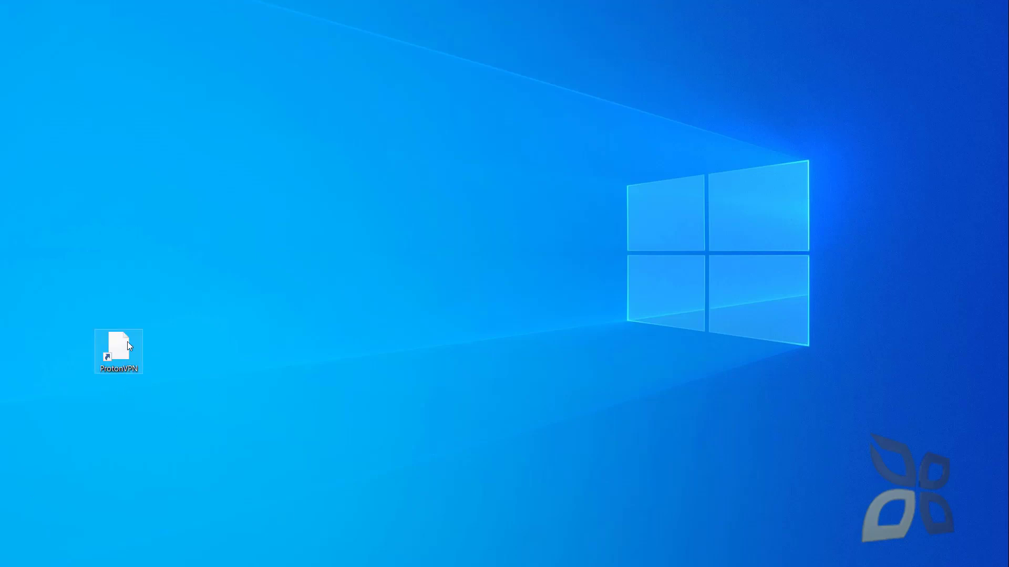
{"action": "double_click", "coordinate": [108, 363]}
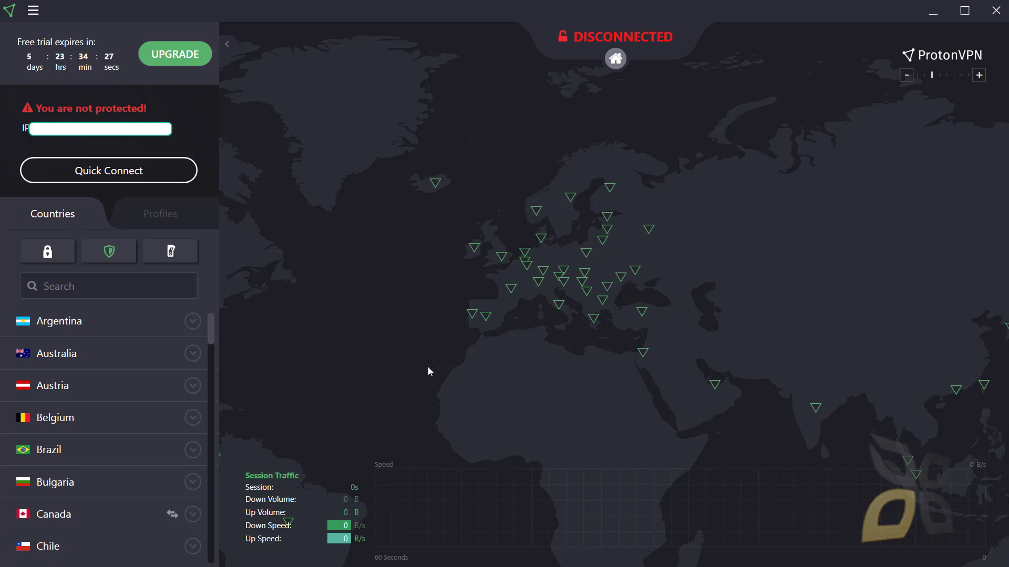
Step: Zoom the server map out to show the whole world
{"action": "scroll", "coordinate": [435, 329], "scroll_direction": "down", "scroll_amount": 2}
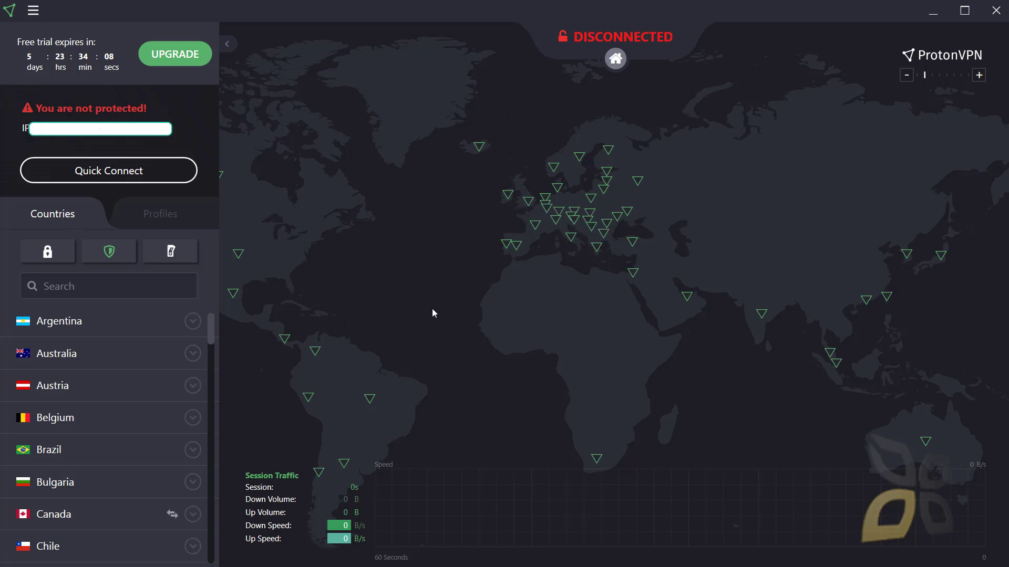
Step: Quick Connect to Italy » IT#11 and zoom the map in on Europe
{"action": "left_click", "coordinate": [103, 177]}
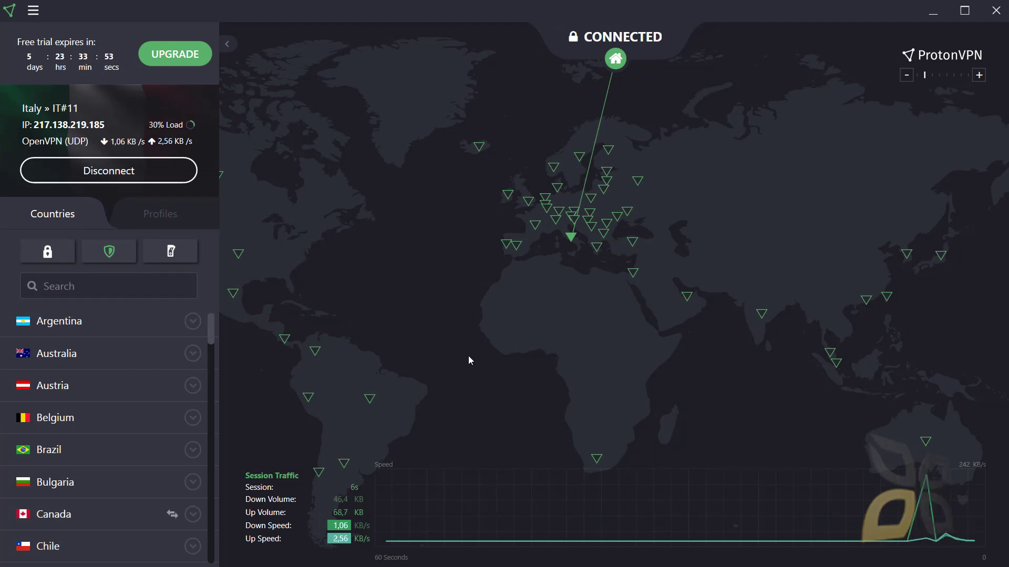
{"action": "scroll", "coordinate": [596, 223], "scroll_direction": "up", "scroll_amount": 2}
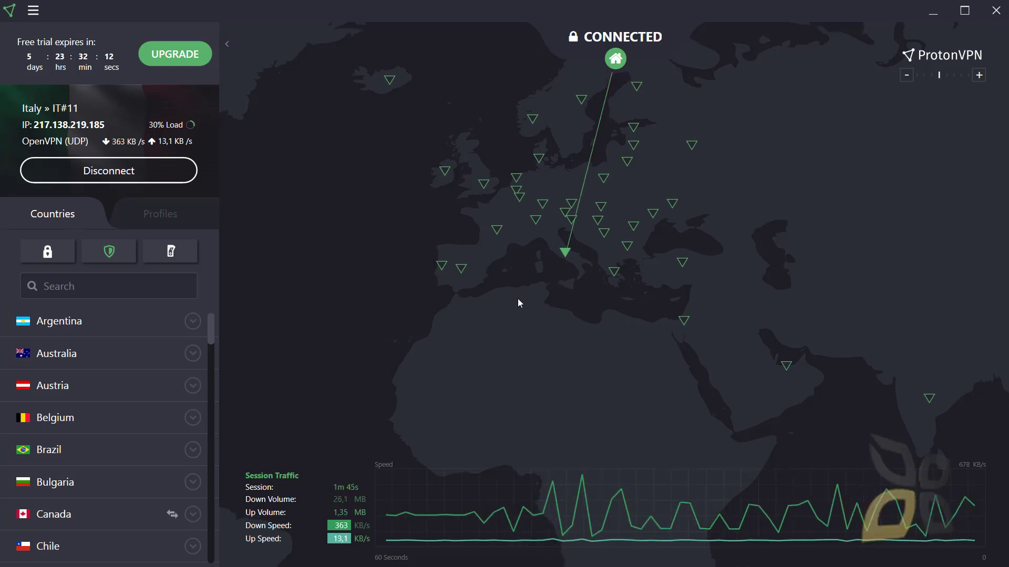
{"action": "left_click_drag", "start_coordinate": [518, 299], "coordinate": [532, 316]}
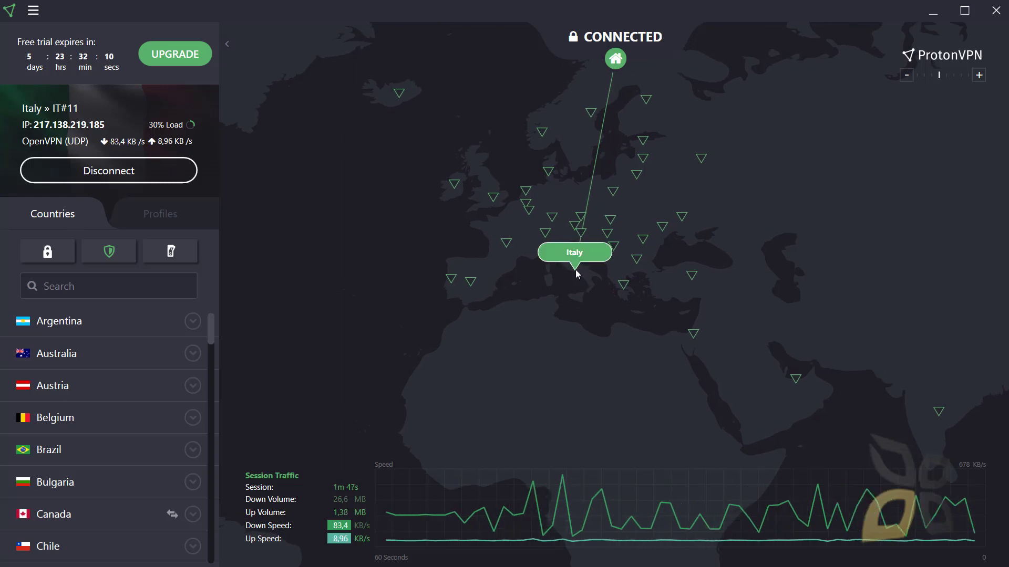
{"action": "scroll", "coordinate": [599, 295], "scroll_direction": "up", "scroll_amount": 1}
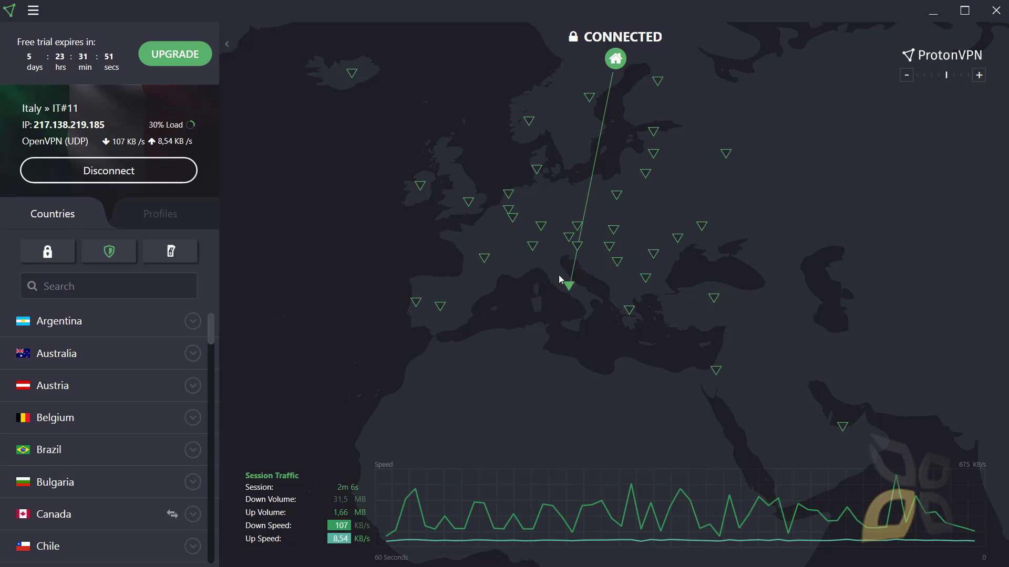
{"action": "left_click", "coordinate": [569, 284]}
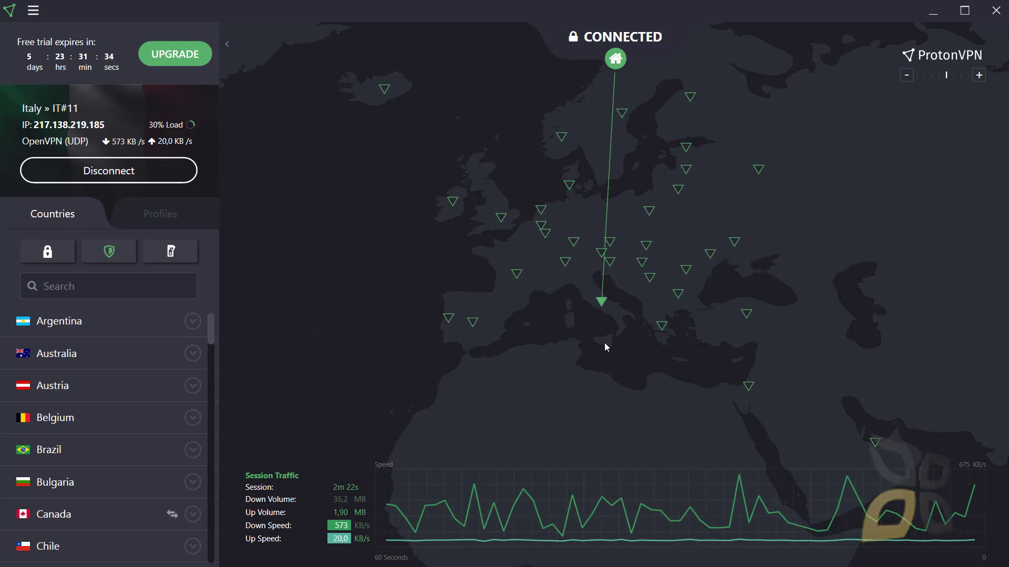
{"action": "left_click_drag", "start_coordinate": [606, 351], "coordinate": [601, 373]}
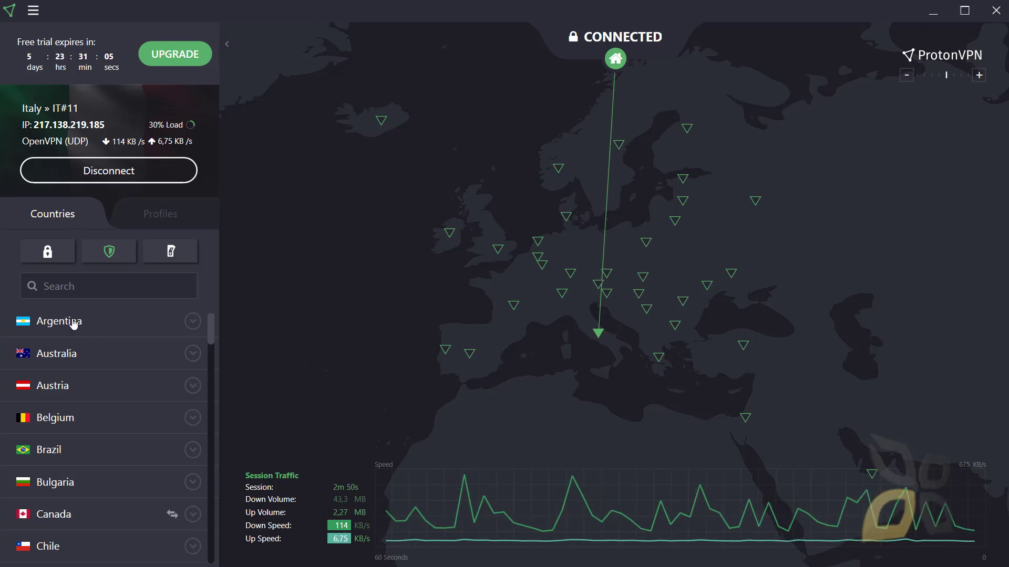
Step: Scroll the Countries list and pan the map until Iceland's marker appears upper left
{"action": "mouse_move", "coordinate": [199, 332]}
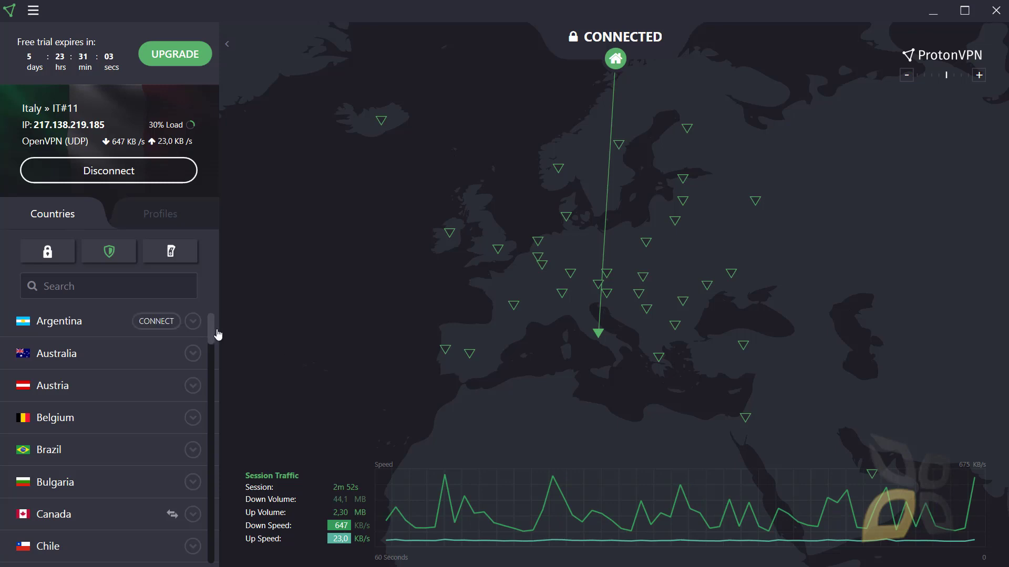
{"action": "left_click_drag", "start_coordinate": [215, 330], "coordinate": [203, 470]}
{"action": "mouse_move", "coordinate": [157, 371]}
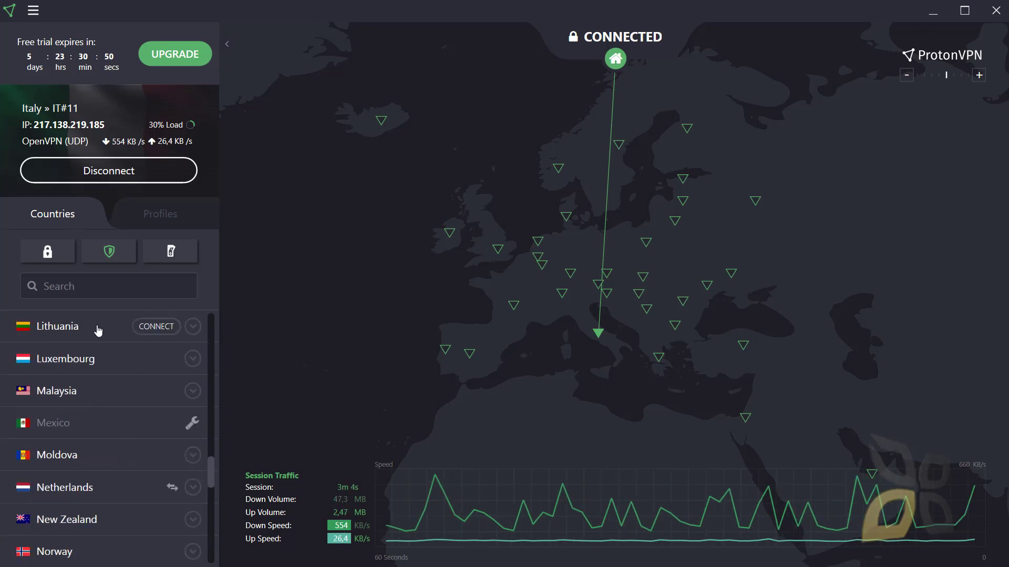
{"action": "scroll", "coordinate": [76, 415], "scroll_direction": "down", "scroll_amount": 15}
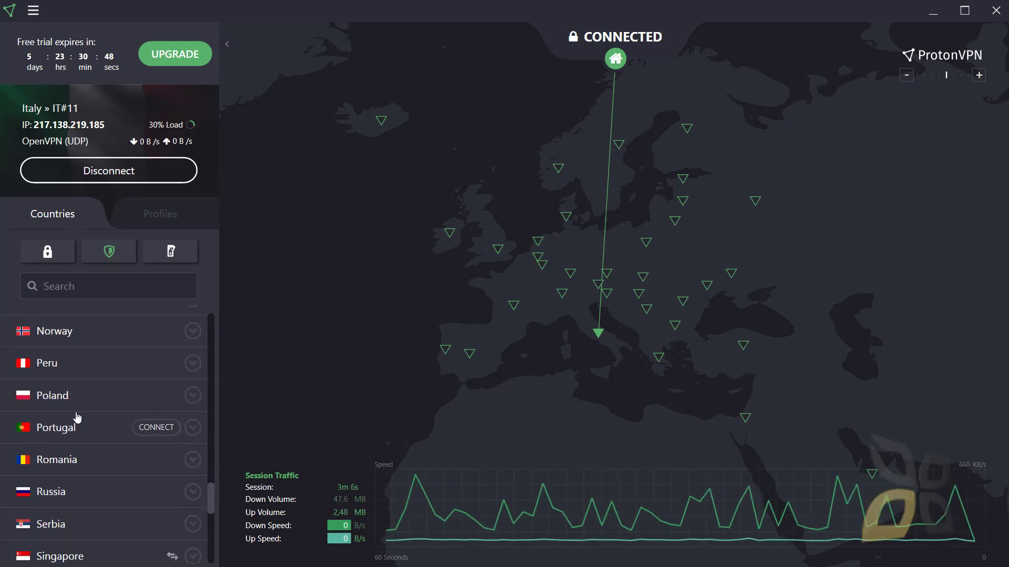
{"action": "scroll", "coordinate": [79, 417], "scroll_direction": "down", "scroll_amount": 2}
{"action": "scroll", "coordinate": [82, 417], "scroll_direction": "up", "scroll_amount": 13}
{"action": "scroll", "coordinate": [86, 419], "scroll_direction": "up", "scroll_amount": 5}
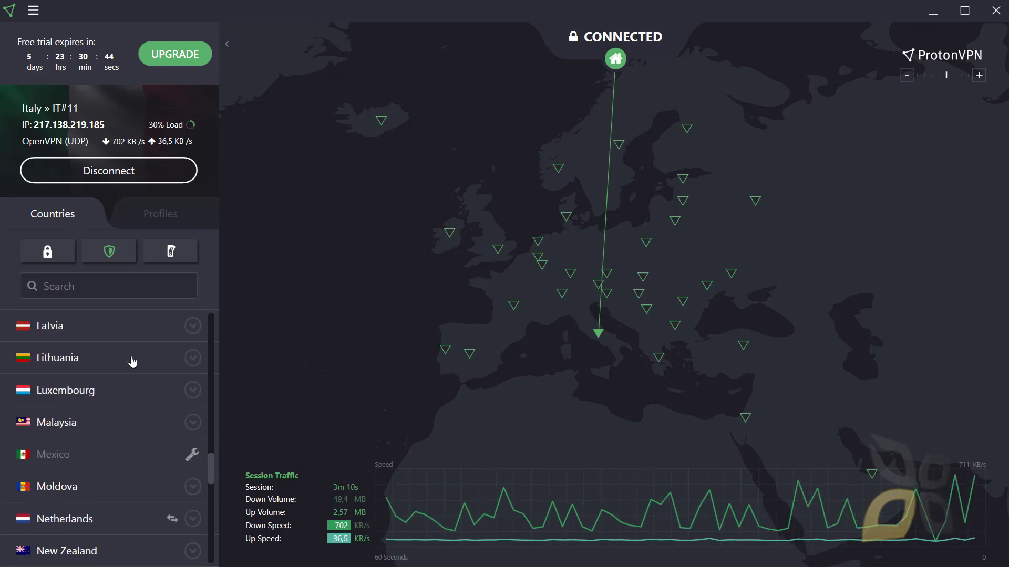
{"action": "mouse_move", "coordinate": [420, 153]}
{"action": "left_mouse_down"}
{"action": "mouse_move", "coordinate": [405, 203]}
{"action": "mouse_move", "coordinate": [391, 187]}
{"action": "left_mouse_up"}
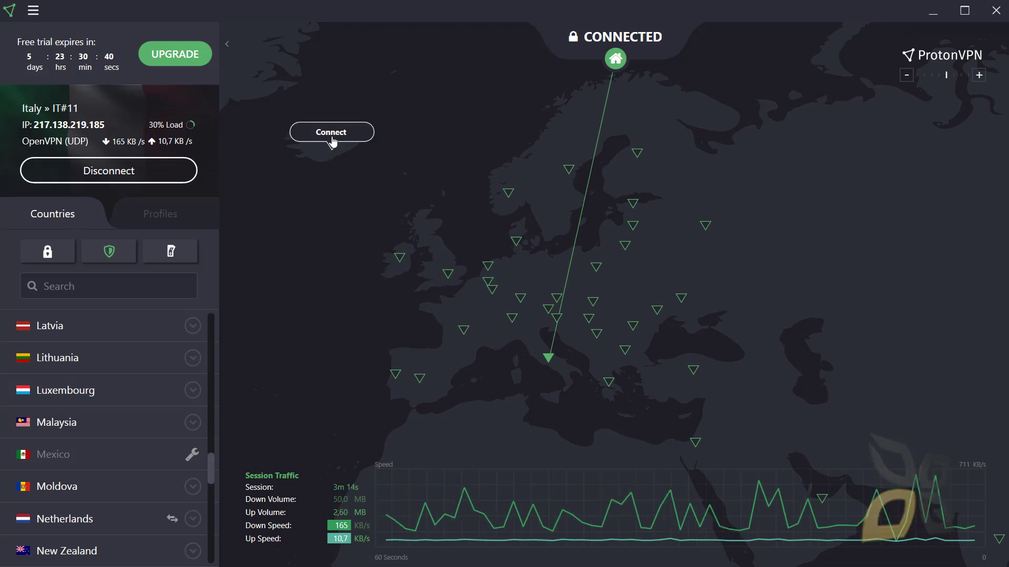
Step: Connect to Iceland » IS#7 from its marker on the map
{"action": "left_click", "coordinate": [332, 150]}
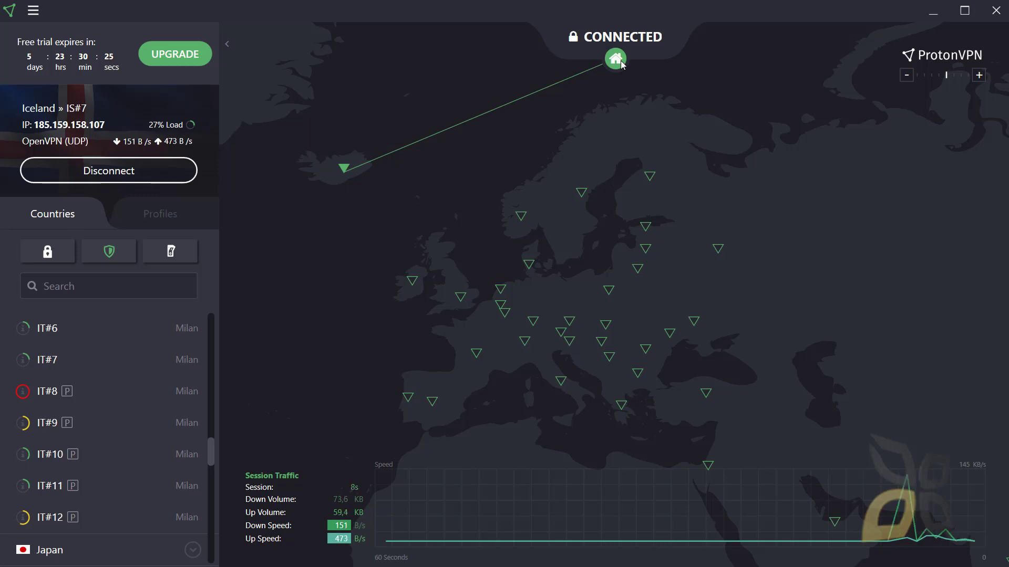
{"action": "left_click_drag", "start_coordinate": [607, 128], "coordinate": [594, 122]}
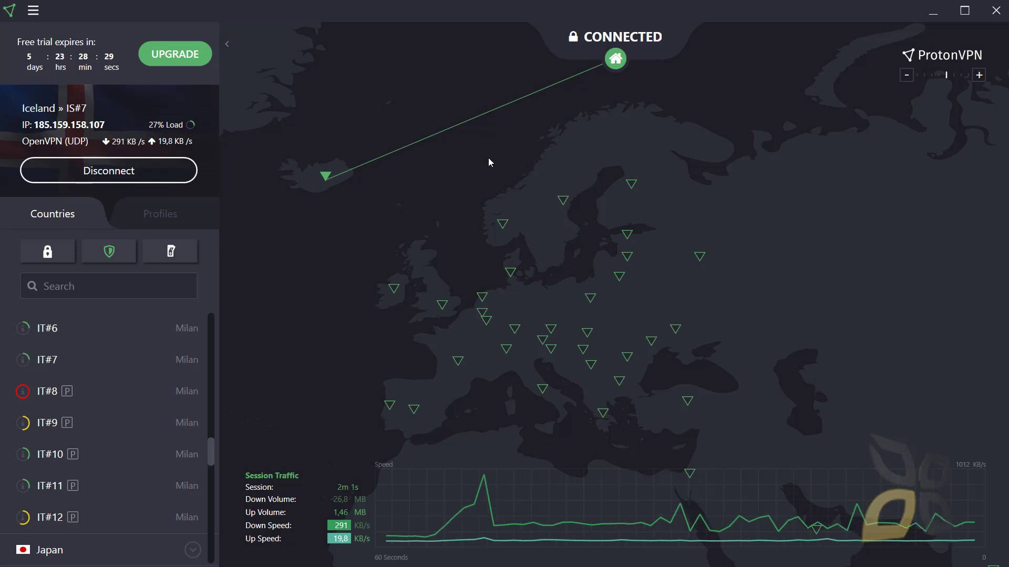
{"action": "left_click_drag", "start_coordinate": [483, 163], "coordinate": [497, 191]}
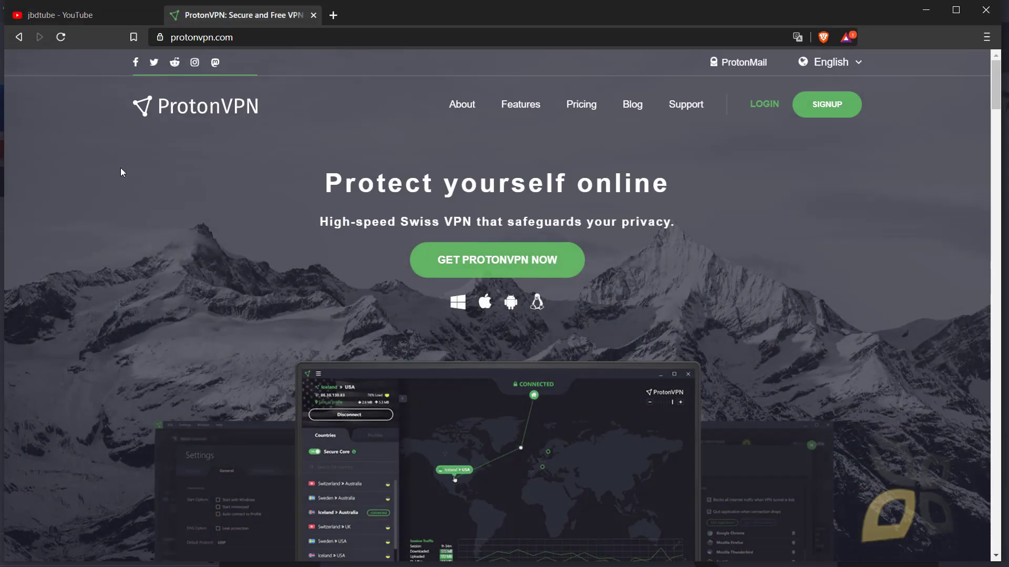
Step: Search Google for 'vpn' from the address bar and skim the results
{"action": "left_click", "coordinate": [311, 38]}
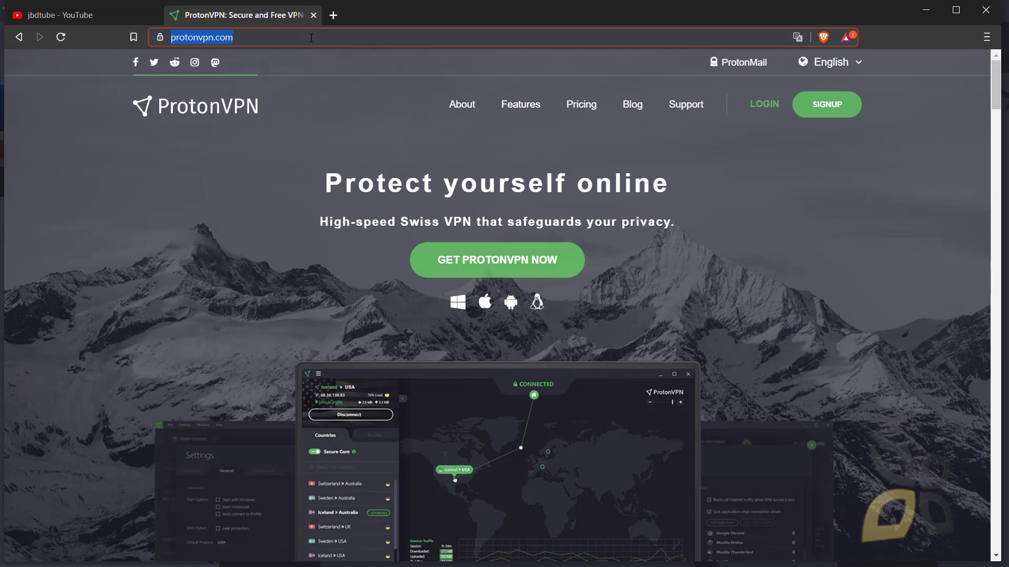
{"action": "type", "text": "vpn"}
{"action": "key", "text": "Return"}
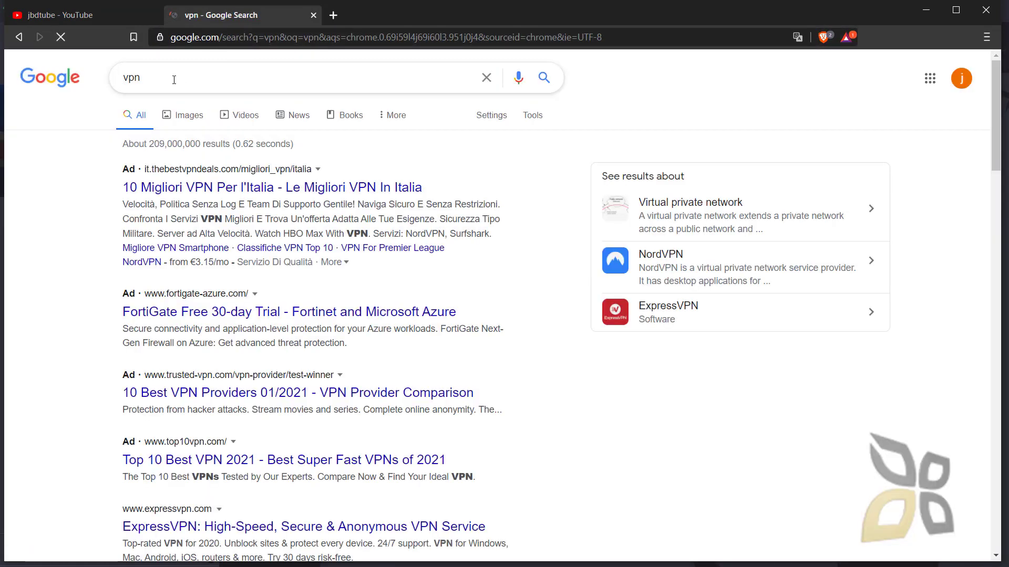
{"action": "left_click", "coordinate": [174, 80]}
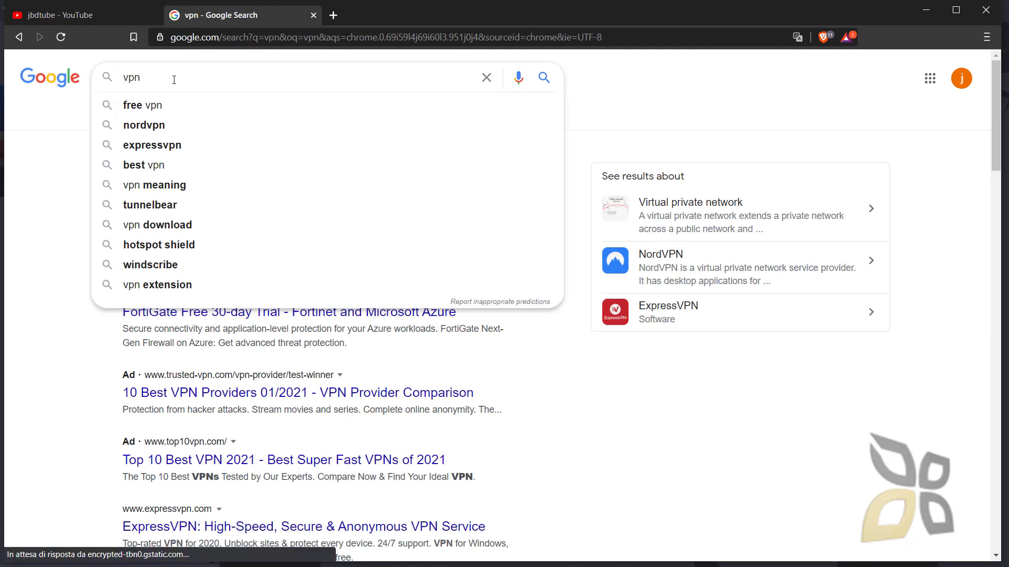
{"action": "left_click", "coordinate": [31, 162]}
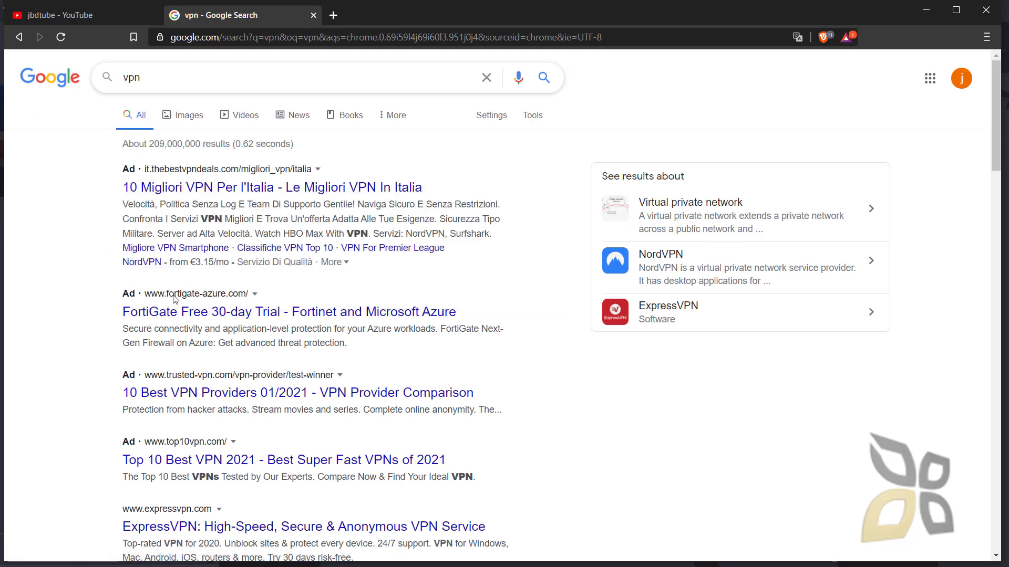
{"action": "scroll", "coordinate": [223, 413], "scroll_direction": "down", "scroll_amount": 4}
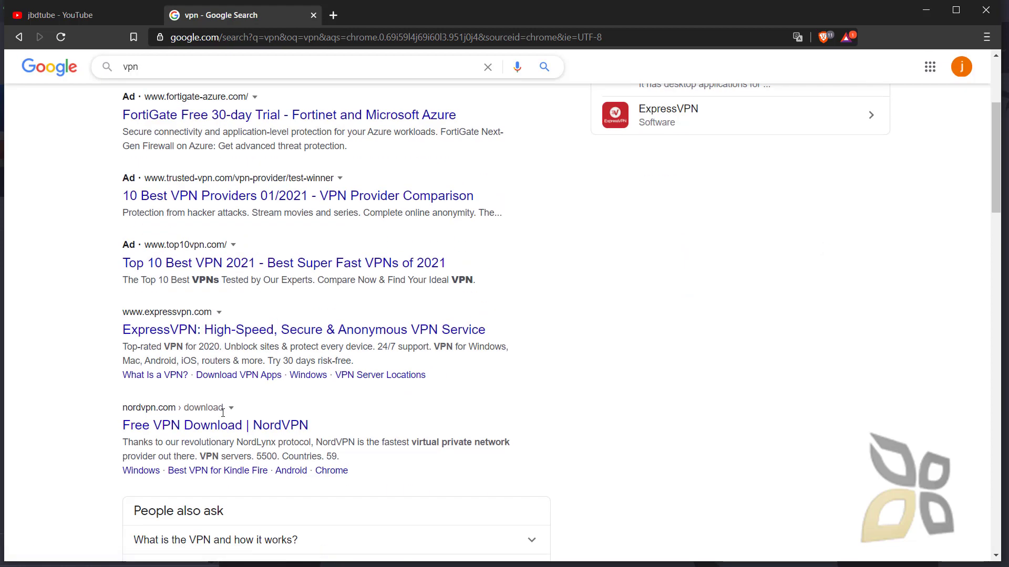
{"action": "scroll", "coordinate": [223, 412], "scroll_direction": "up", "scroll_amount": 4}
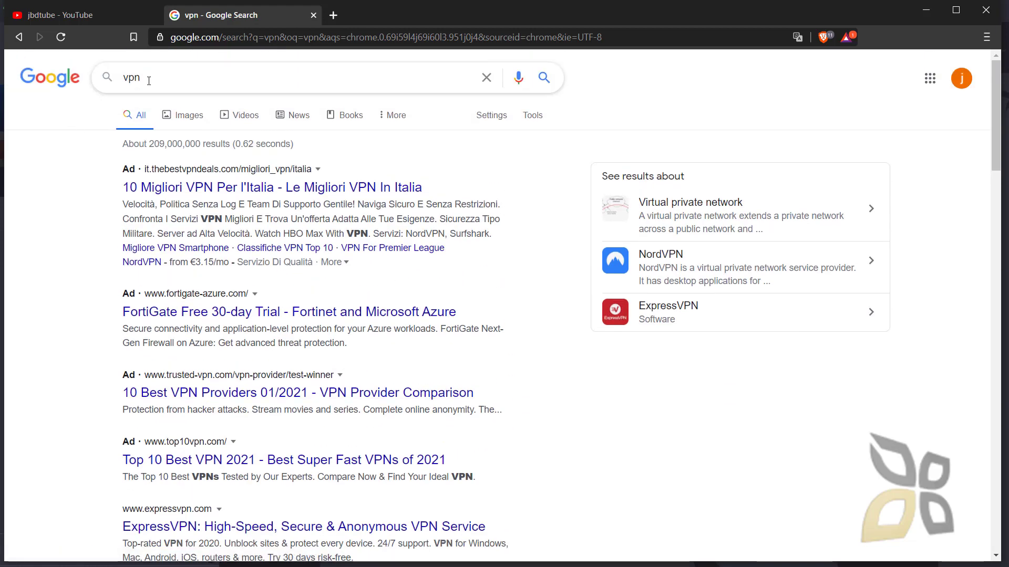
Step: Select the 'vpn' query, then view and close the site's connection security details
{"action": "left_click", "coordinate": [149, 81]}
{"action": "double_click", "coordinate": [149, 81]}
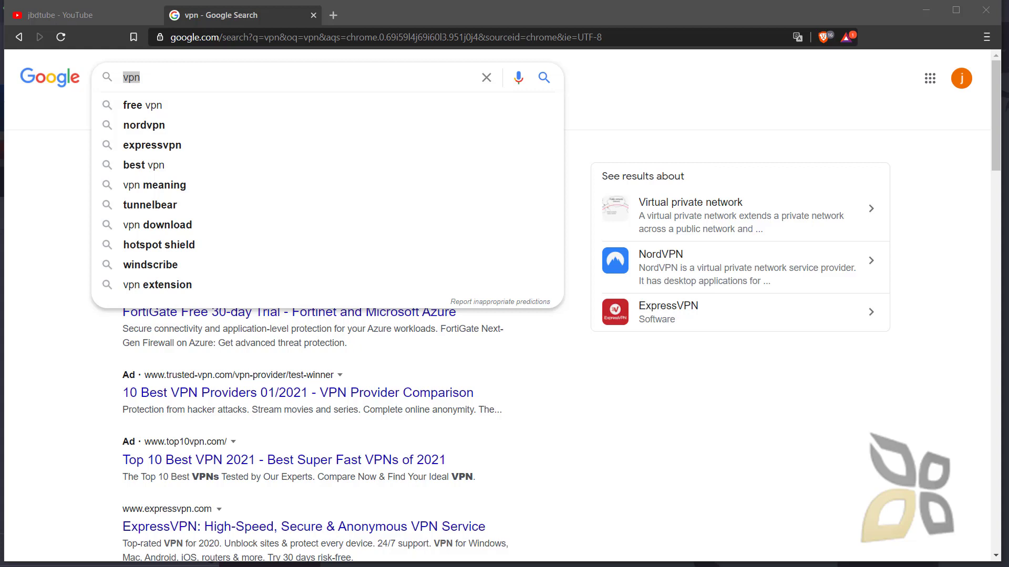
{"action": "left_click", "coordinate": [67, 165]}
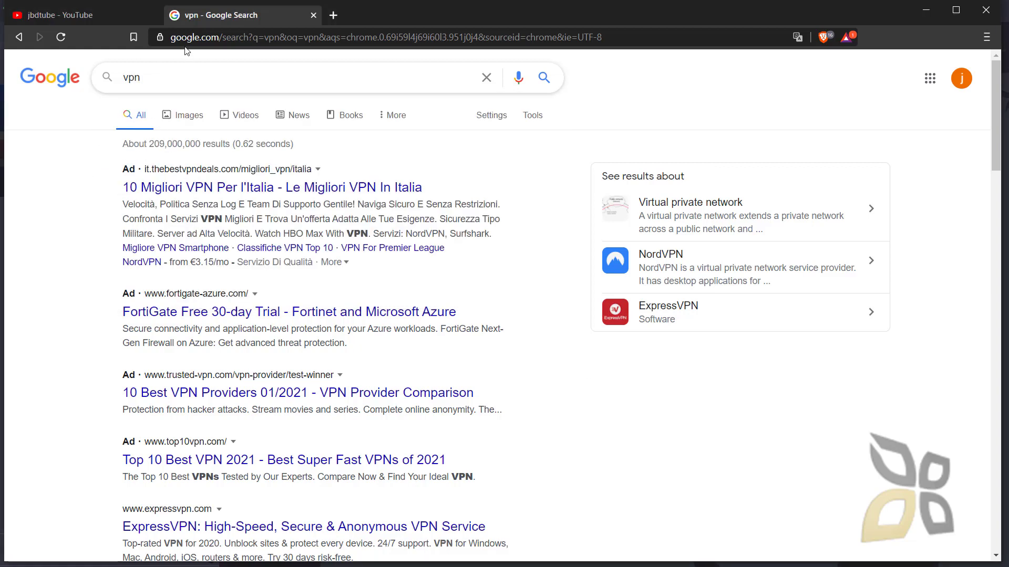
{"action": "left_click", "coordinate": [160, 37]}
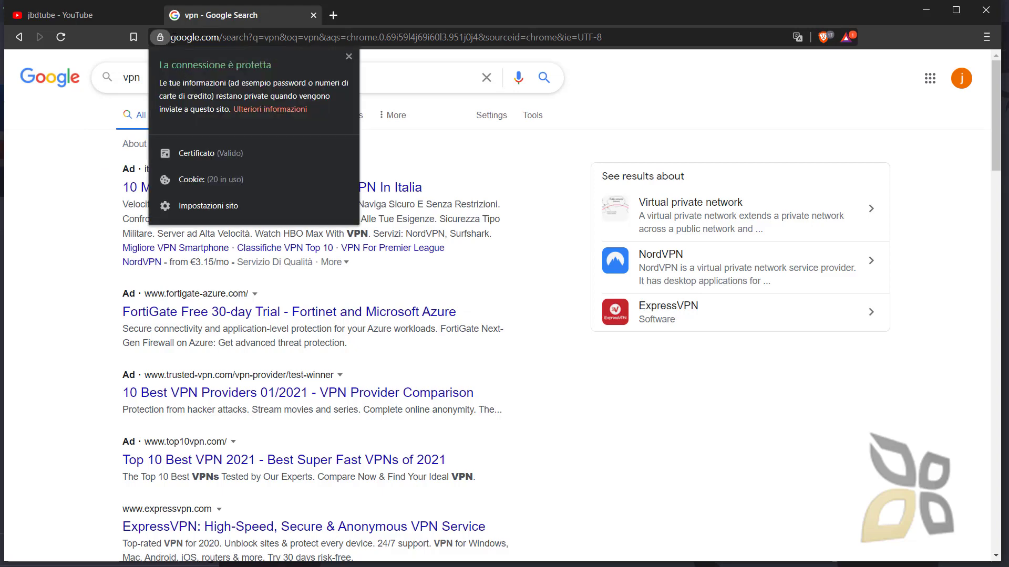
{"action": "left_click", "coordinate": [161, 38]}
{"action": "left_click", "coordinate": [175, 38]}
Step: Replace the autocompleted Drive address with 'vpn' and rerun the search
{"action": "type", "text": "https"}
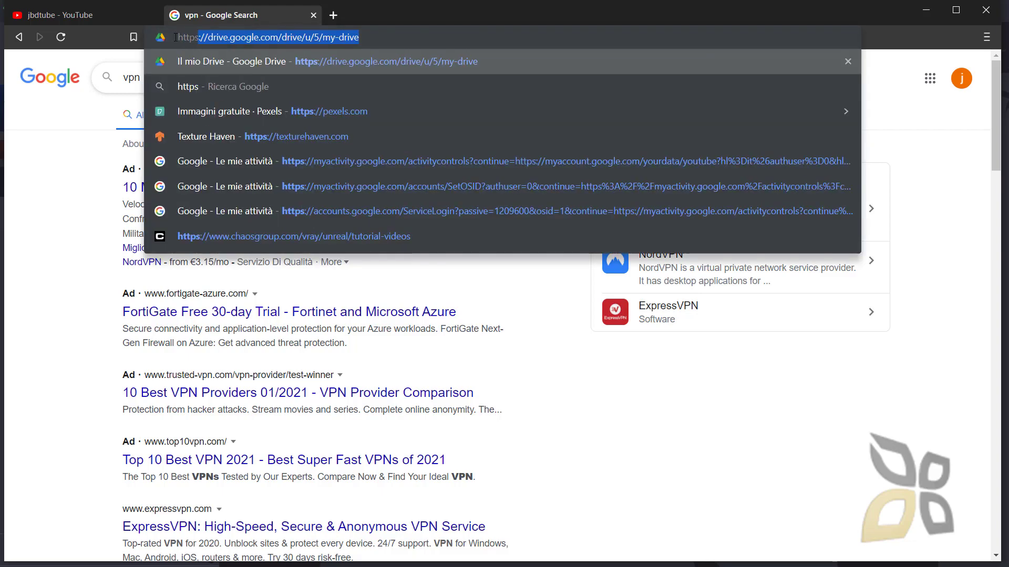
{"action": "key", "text": "BackSpace"}
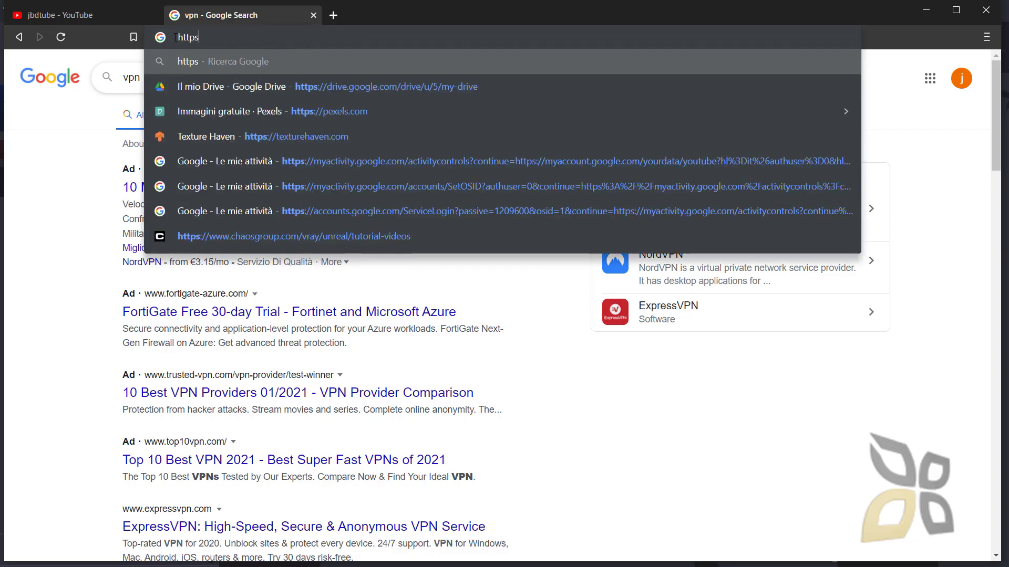
{"action": "double_click", "coordinate": [187, 37]}
{"action": "type", "text": "v"}
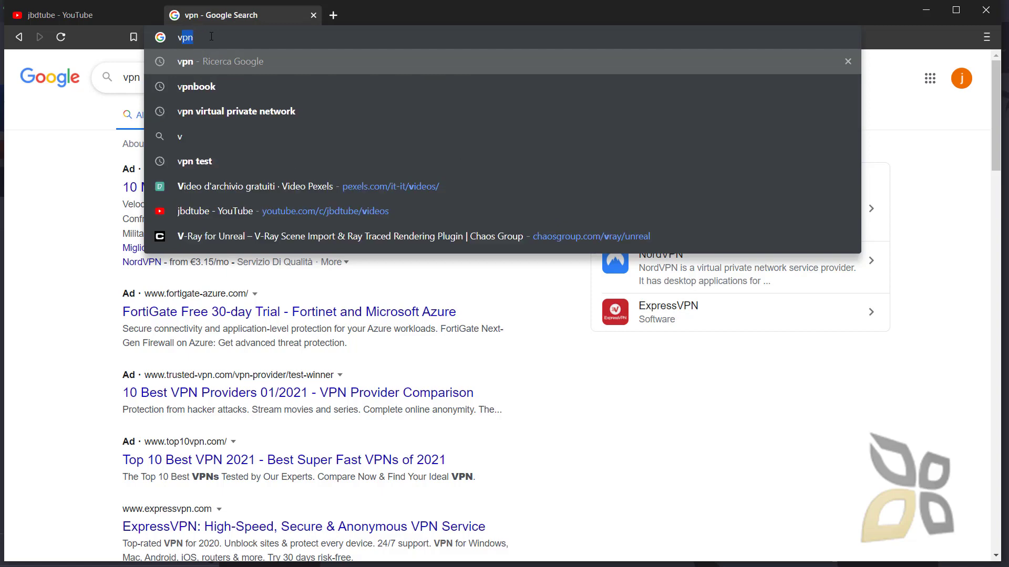
{"action": "type", "text": "pn"}
{"action": "key", "text": "Return"}
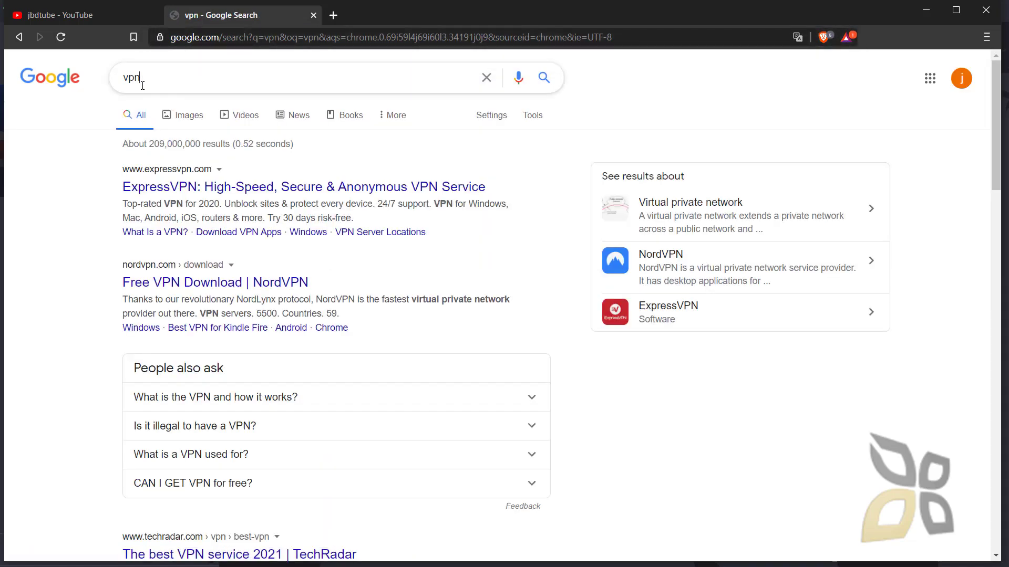
Step: Place the cursor after 'vpn' in the Google search box, ready to extend the query
{"action": "left_click", "coordinate": [139, 84]}
{"action": "double_click", "coordinate": [137, 84]}
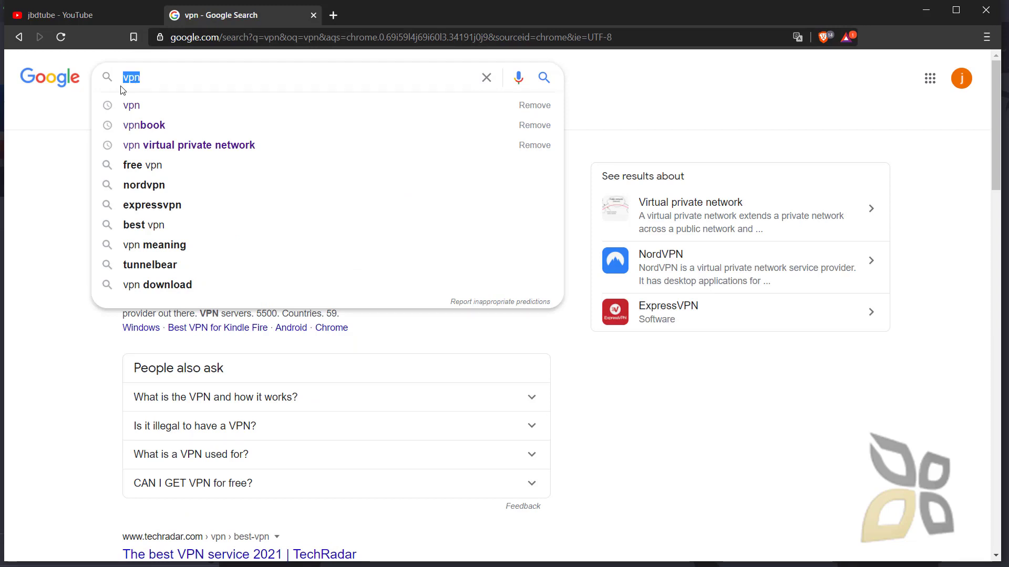
{"action": "left_click", "coordinate": [135, 85]}
{"action": "left_click_drag", "start_coordinate": [140, 79], "coordinate": [122, 78]}
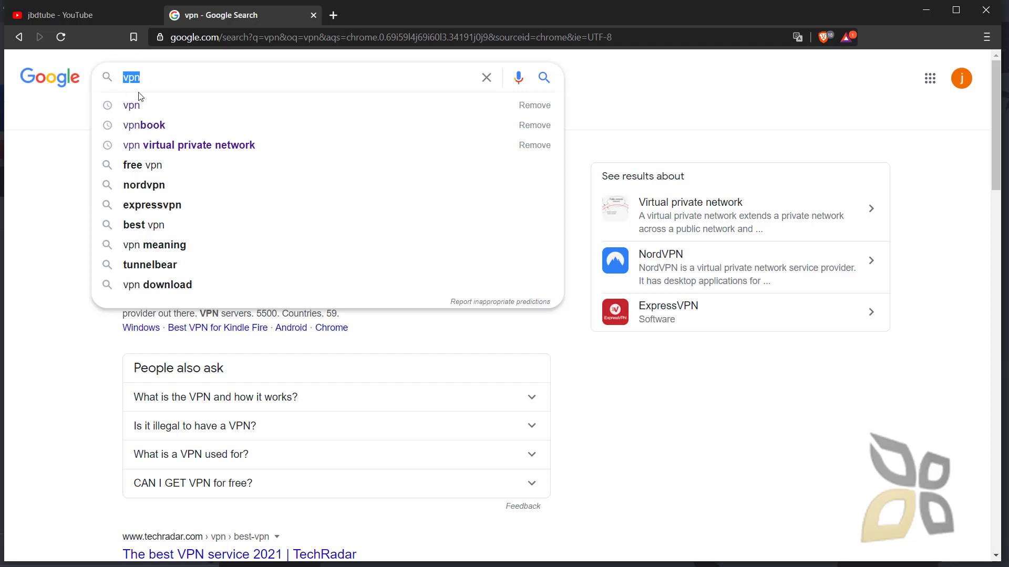
{"action": "left_click", "coordinate": [141, 79]}
{"action": "double_click", "coordinate": [140, 79]}
{"action": "left_click", "coordinate": [59, 158]}
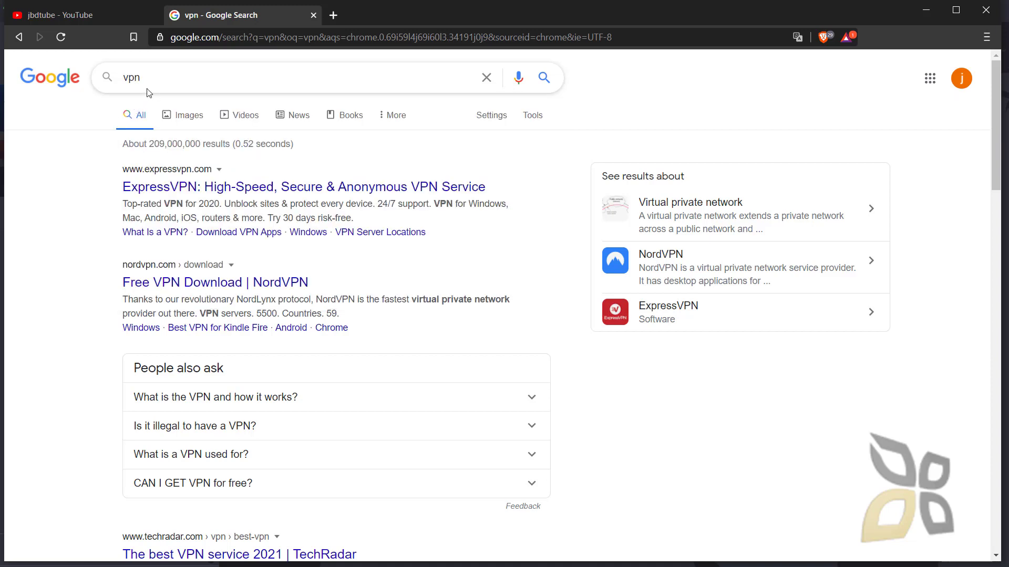
{"action": "left_click", "coordinate": [149, 87]}
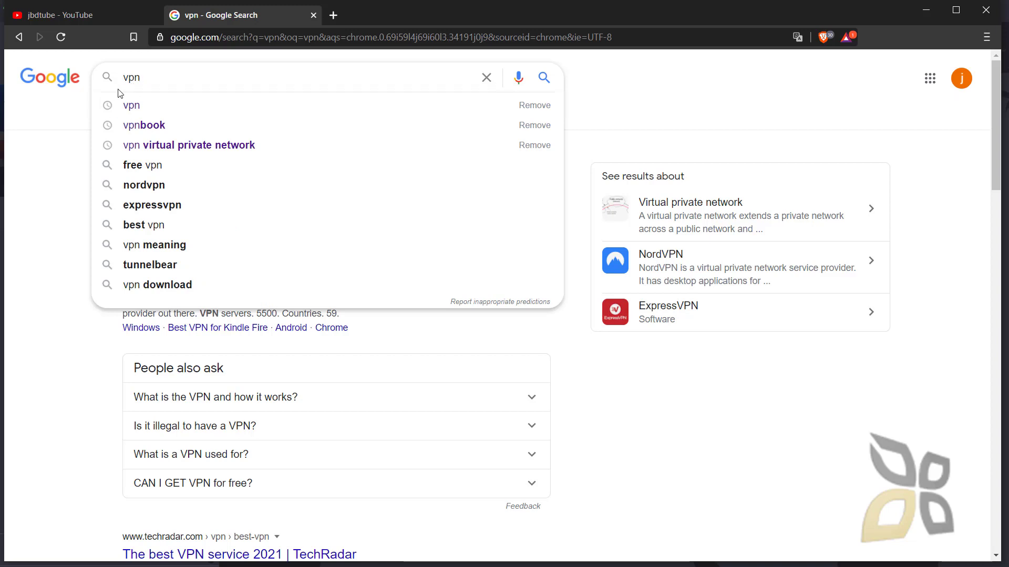
{"action": "double_click", "coordinate": [126, 86]}
{"action": "left_click", "coordinate": [141, 82]}
Step: Search Google for 'vpn leak test' and scroll the results
{"action": "type", "text": "lea"}
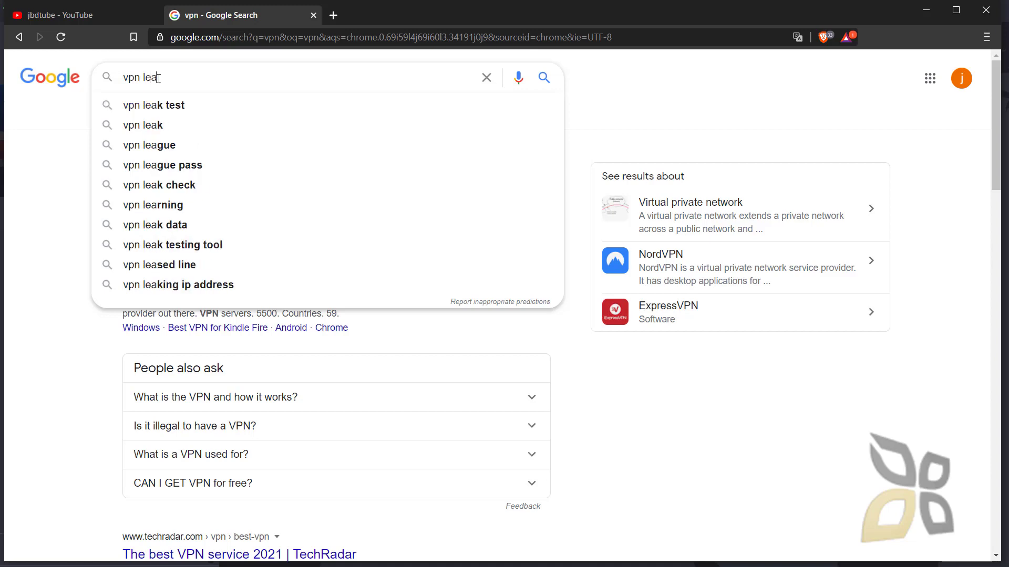
{"action": "type", "text": "k test"}
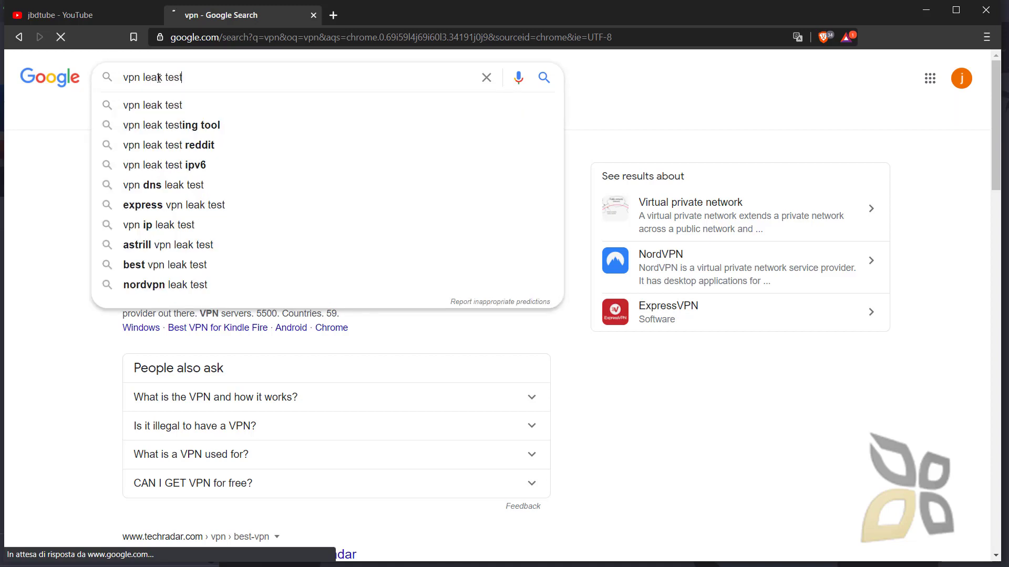
{"action": "key", "text": "Return"}
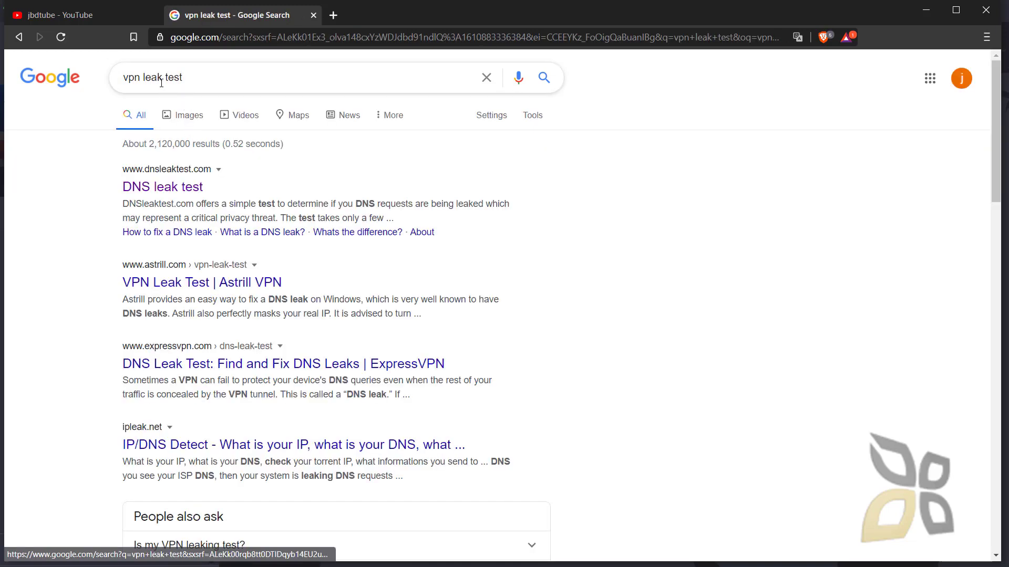
{"action": "left_click", "coordinate": [187, 77]}
{"action": "left_click", "coordinate": [74, 159]}
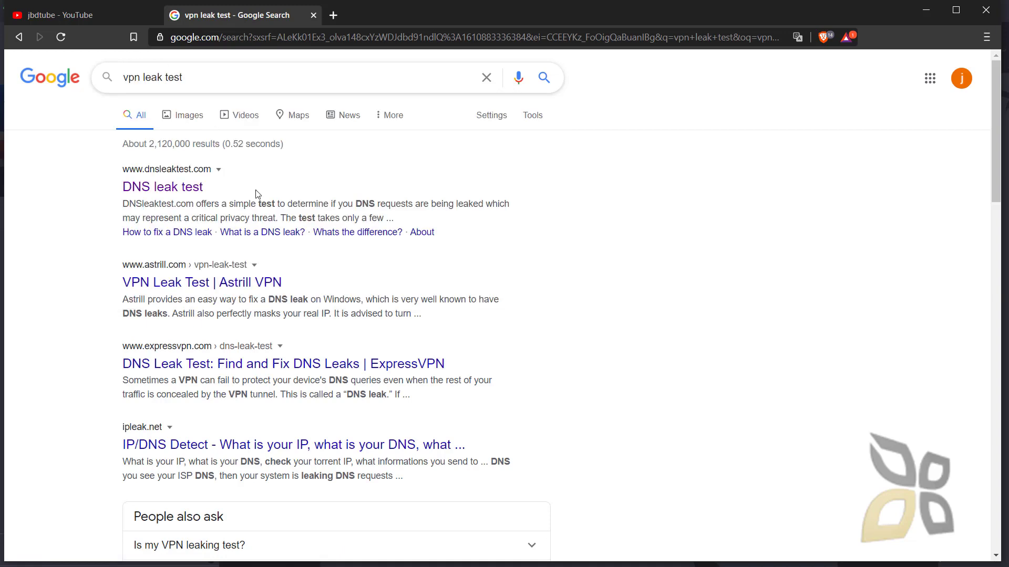
{"action": "scroll", "coordinate": [236, 258], "scroll_direction": "down", "scroll_amount": 1}
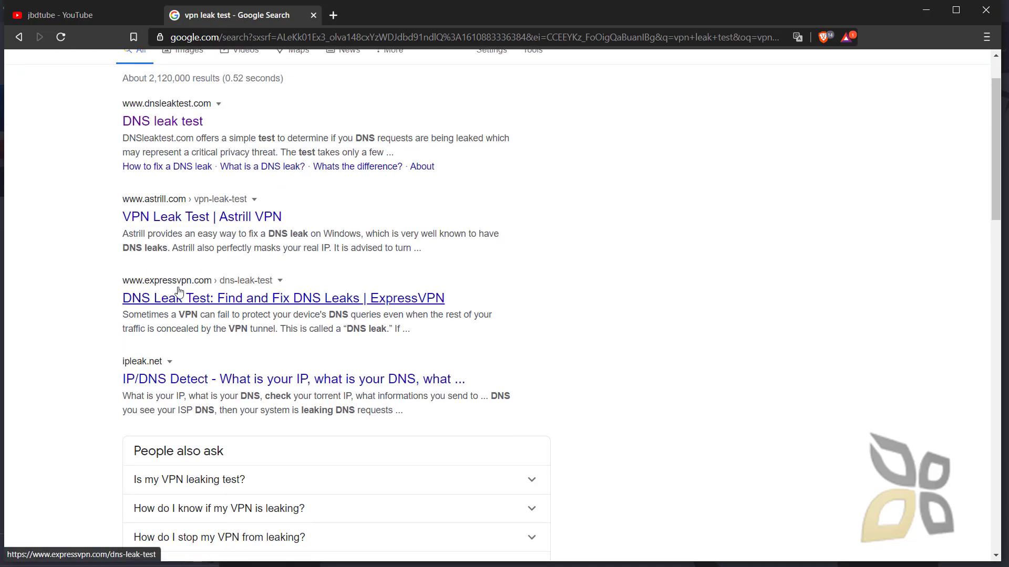
Step: Open the DNS leak test result and check the Reykjavik IP 185.159.158.107
{"action": "left_click", "coordinate": [160, 122]}
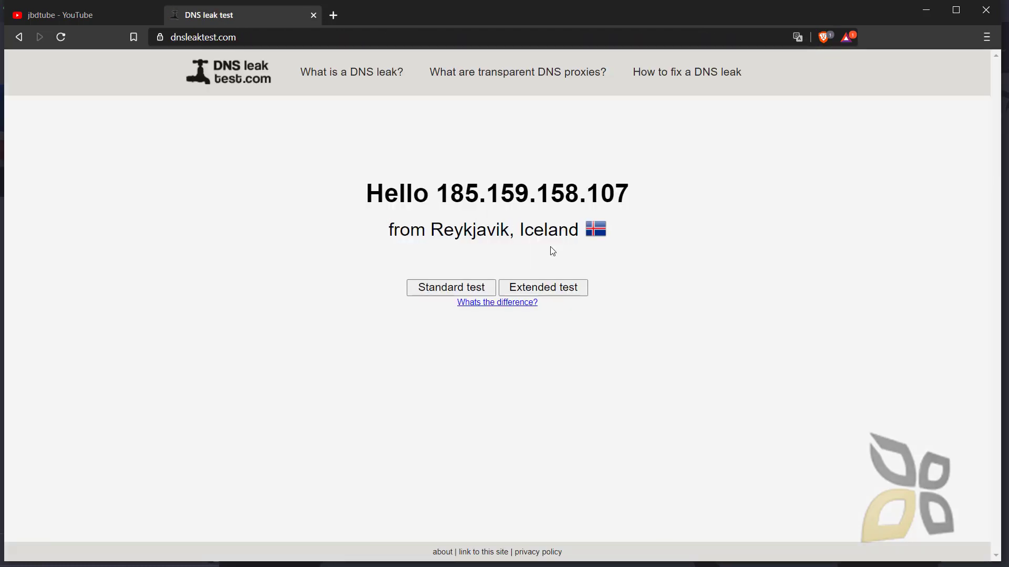
{"action": "left_click_drag", "start_coordinate": [633, 234], "coordinate": [435, 192]}
{"action": "left_click", "coordinate": [678, 231]}
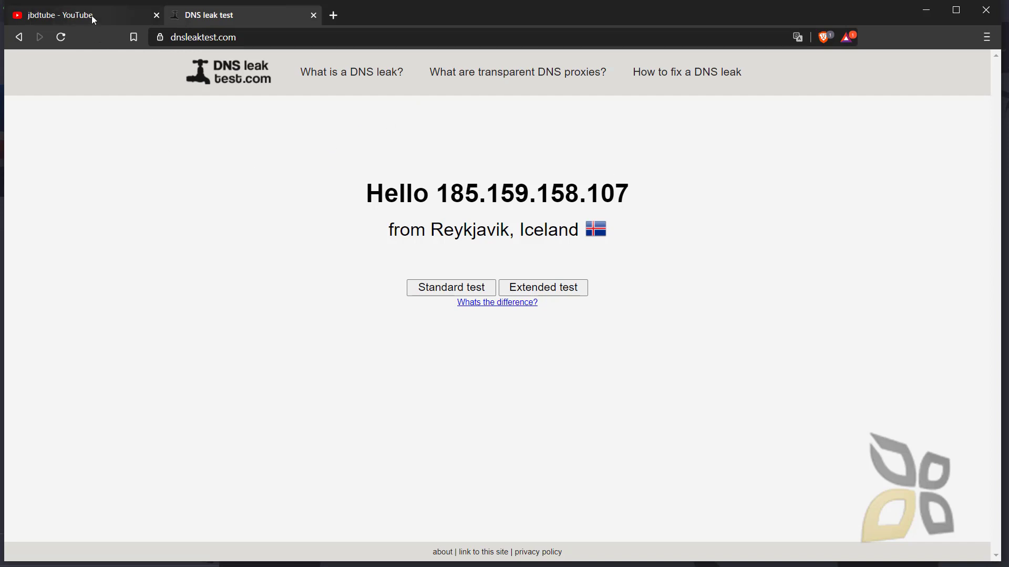
Step: Bring ProtonVPN forward, expand Mexico's MX servers, and zoom the map out one step
{"action": "left_click", "coordinate": [926, 10]}
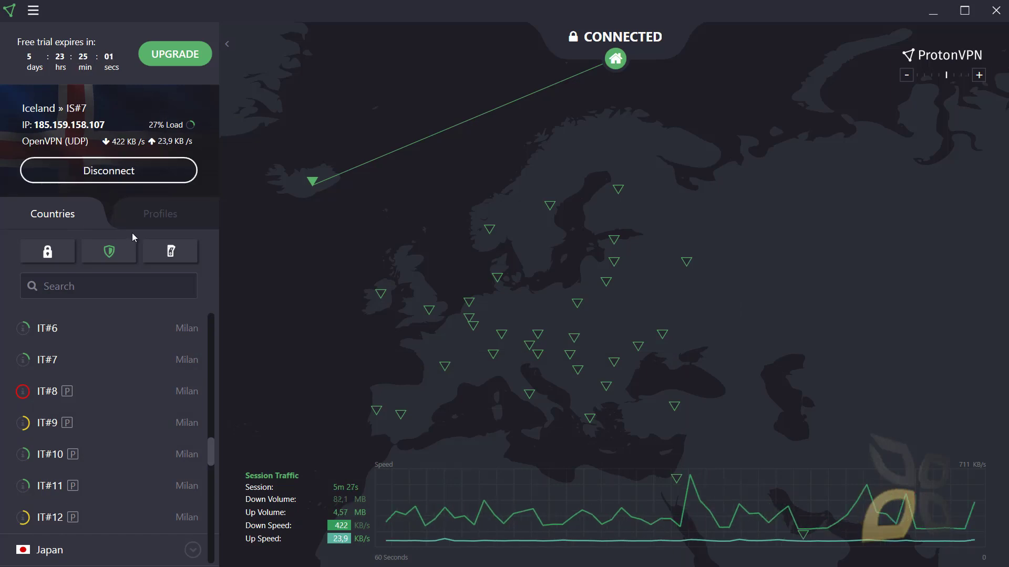
{"action": "scroll", "coordinate": [73, 394], "scroll_direction": "down", "scroll_amount": 2}
{"action": "scroll", "coordinate": [94, 431], "scroll_direction": "down", "scroll_amount": 5}
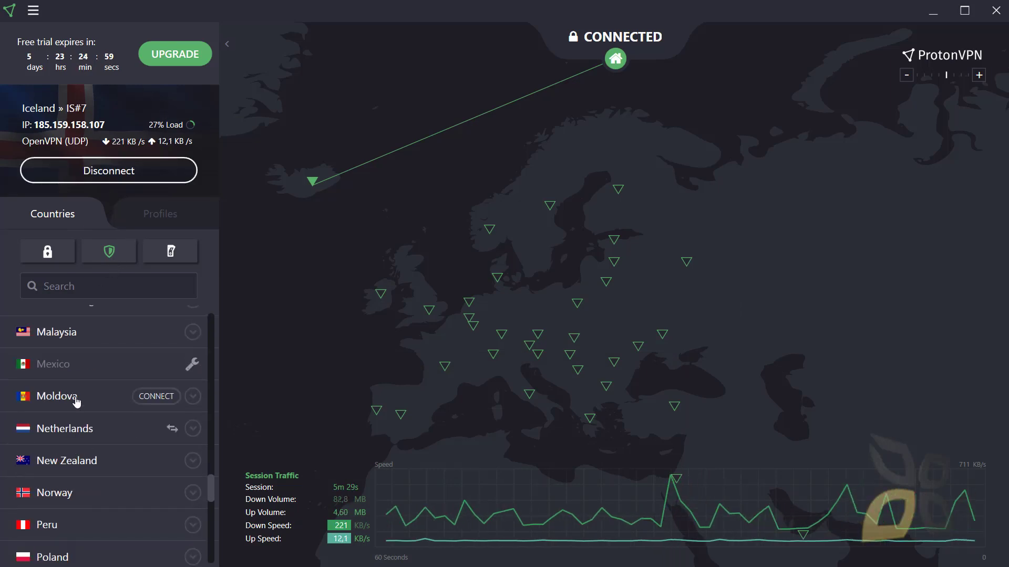
{"action": "left_click", "coordinate": [76, 366]}
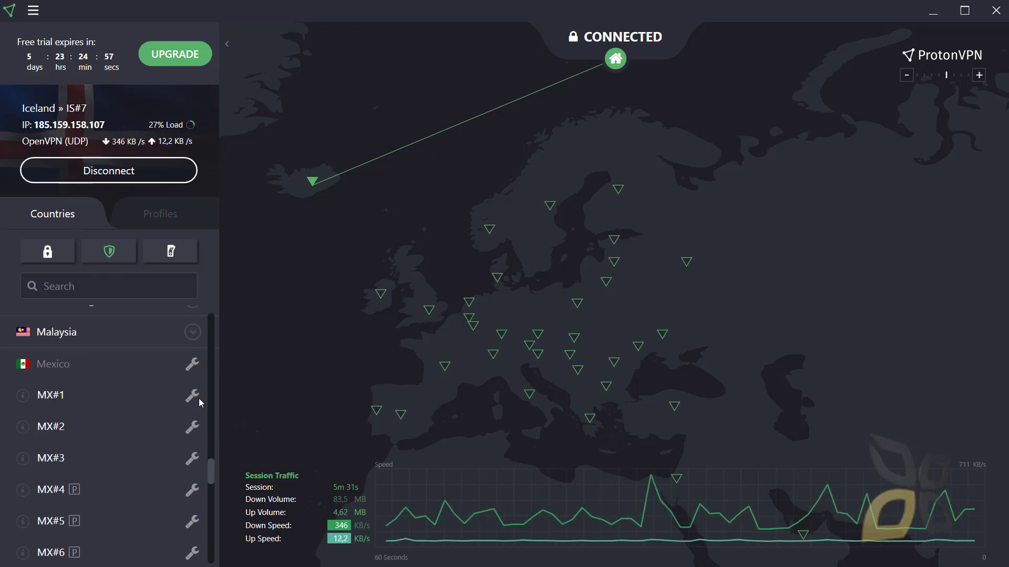
{"action": "scroll", "coordinate": [63, 398], "scroll_direction": "up", "scroll_amount": 2}
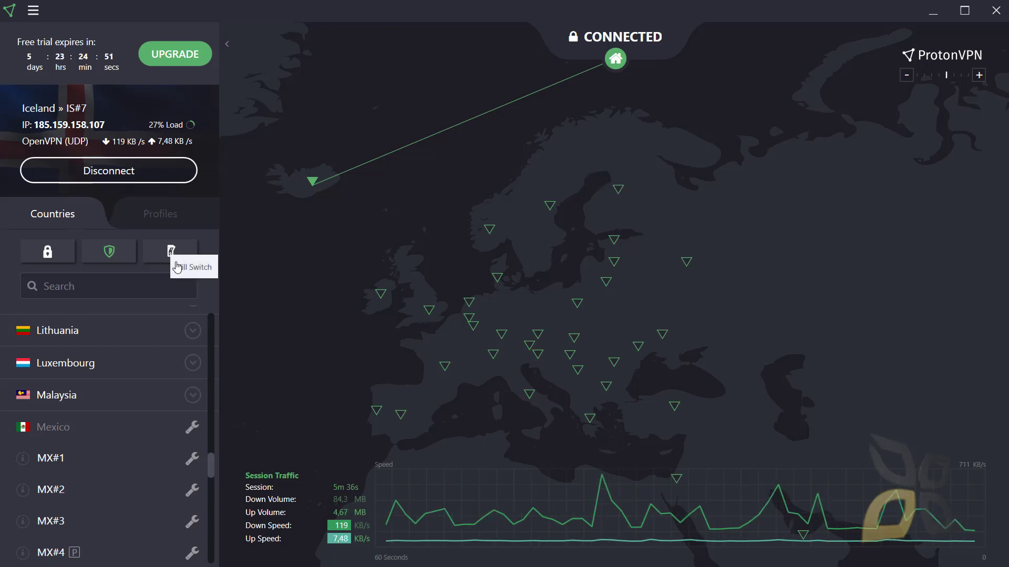
{"action": "mouse_move", "coordinate": [136, 330]}
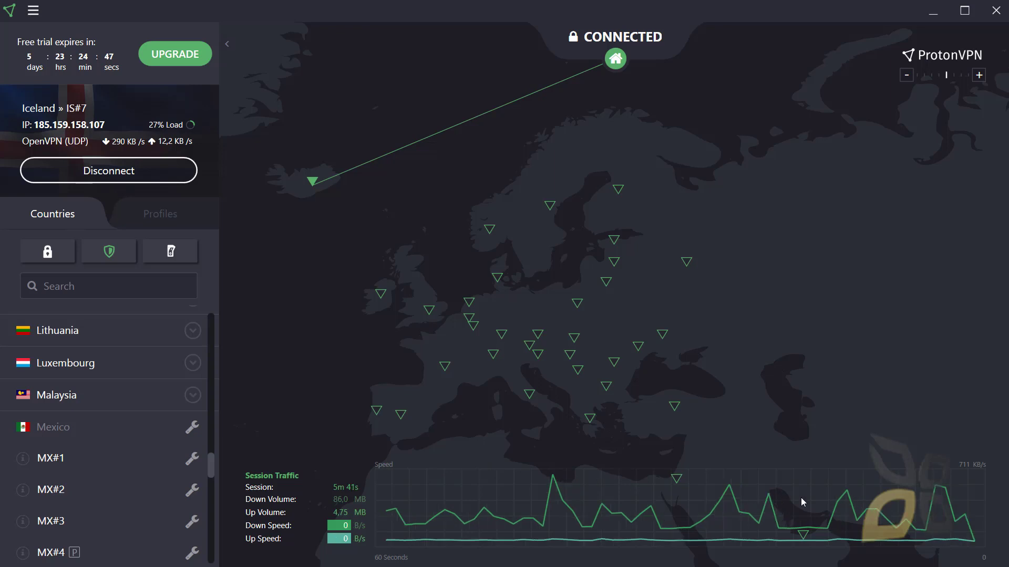
{"action": "left_click_drag", "start_coordinate": [712, 364], "coordinate": [736, 362]}
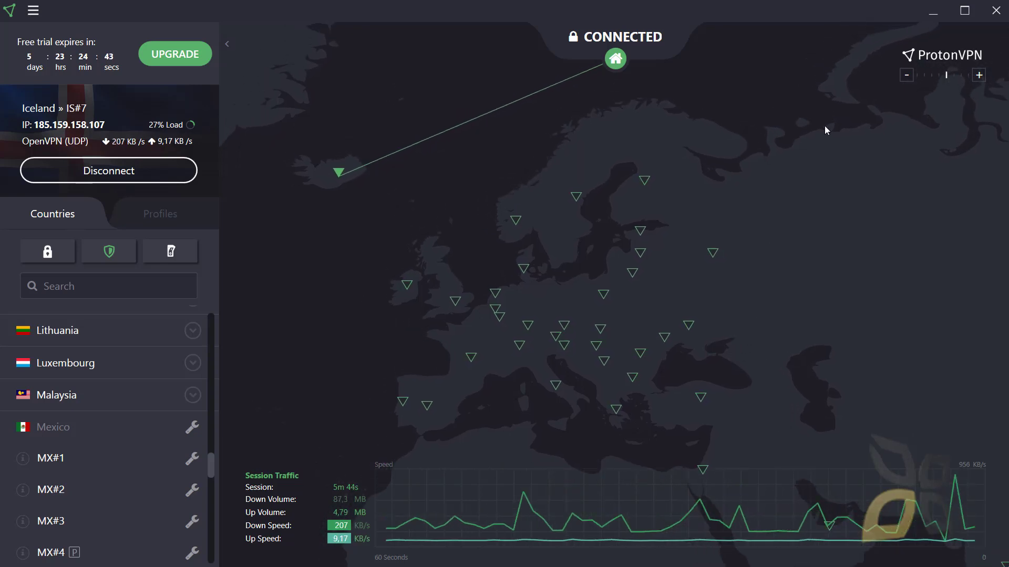
{"action": "left_click", "coordinate": [907, 75]}
Step: Pan the map around Europe, then minimize ProtonVPN with the Iceland connection running
{"action": "left_click_drag", "start_coordinate": [641, 310], "coordinate": [647, 285]}
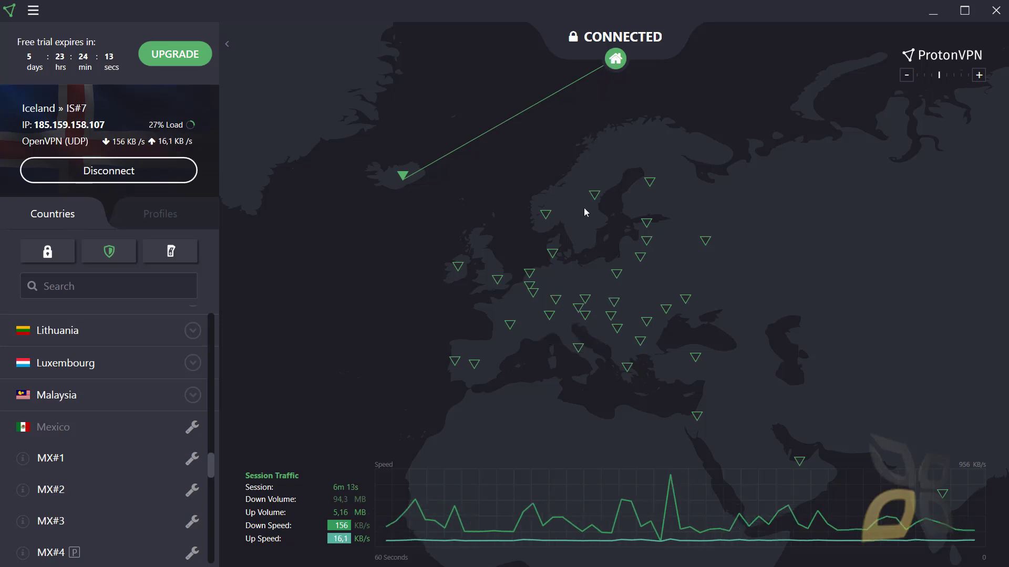
{"action": "mouse_move", "coordinate": [578, 345]}
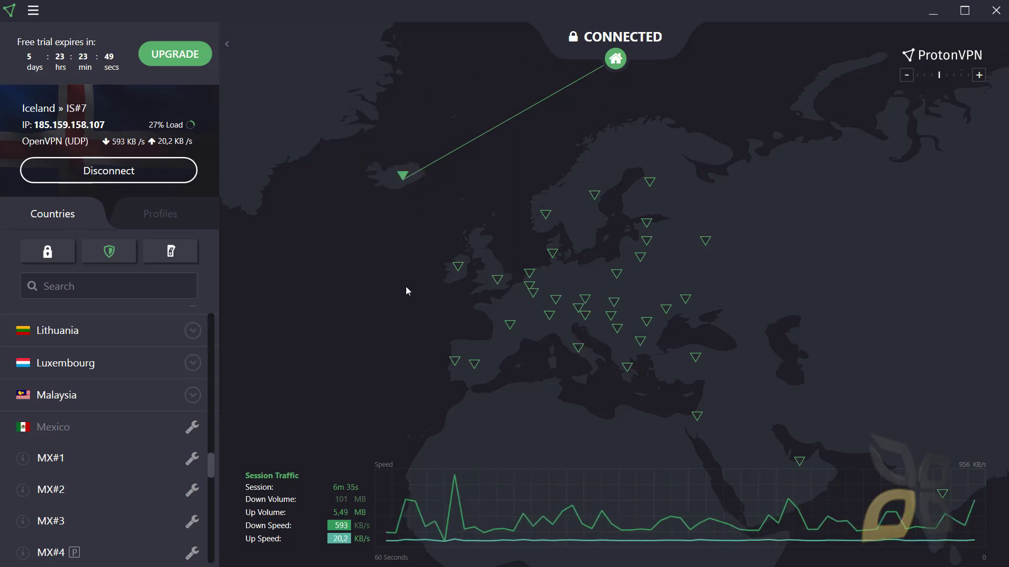
{"action": "left_click_drag", "start_coordinate": [569, 381], "coordinate": [581, 370]}
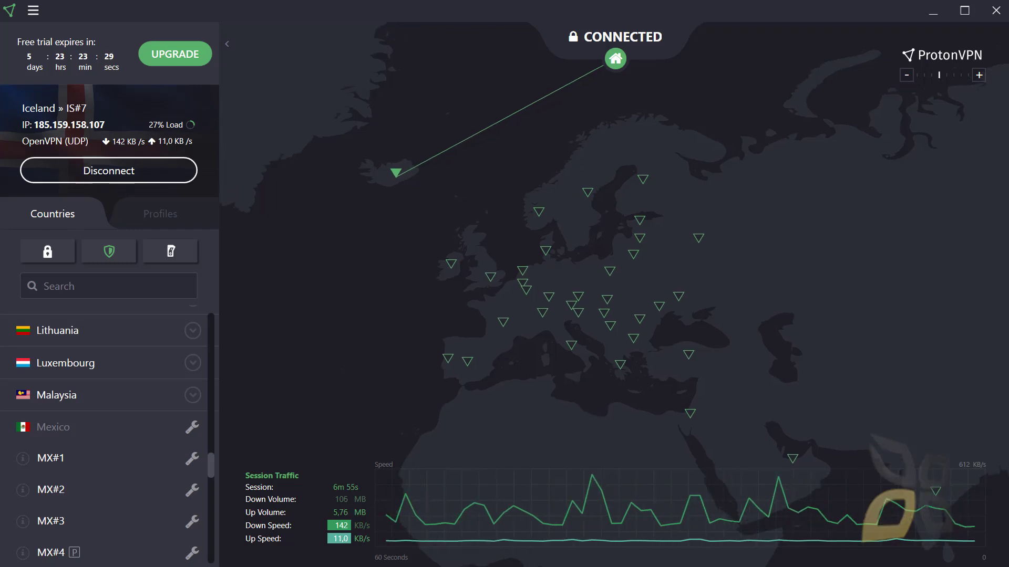
{"action": "left_click", "coordinate": [930, 14]}
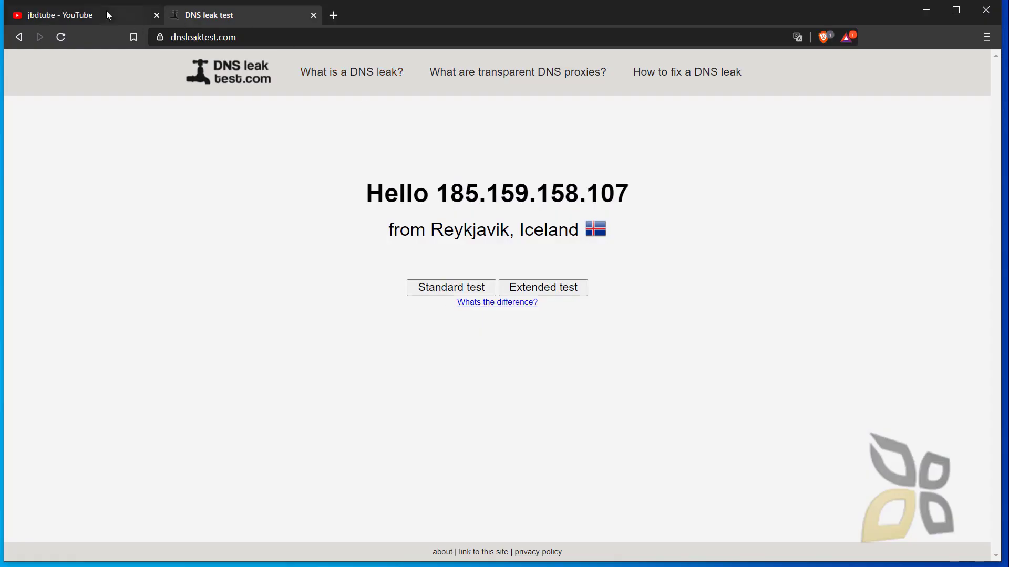
Step: Switch to the jbdtube YouTube tab and look through its Community posts and uploaded videos
{"action": "left_click", "coordinate": [86, 17]}
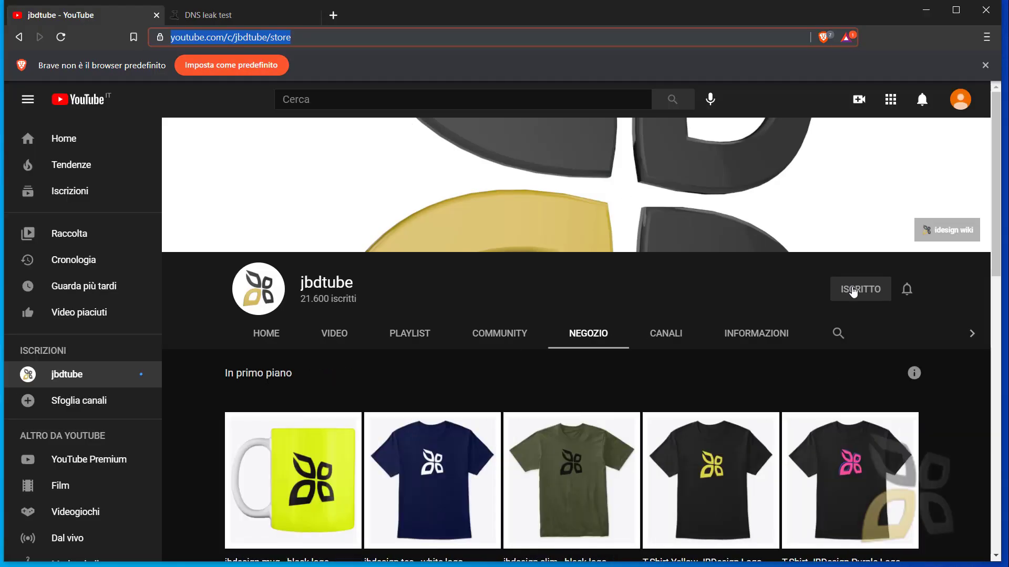
{"action": "scroll", "coordinate": [611, 430], "scroll_direction": "down", "scroll_amount": 1}
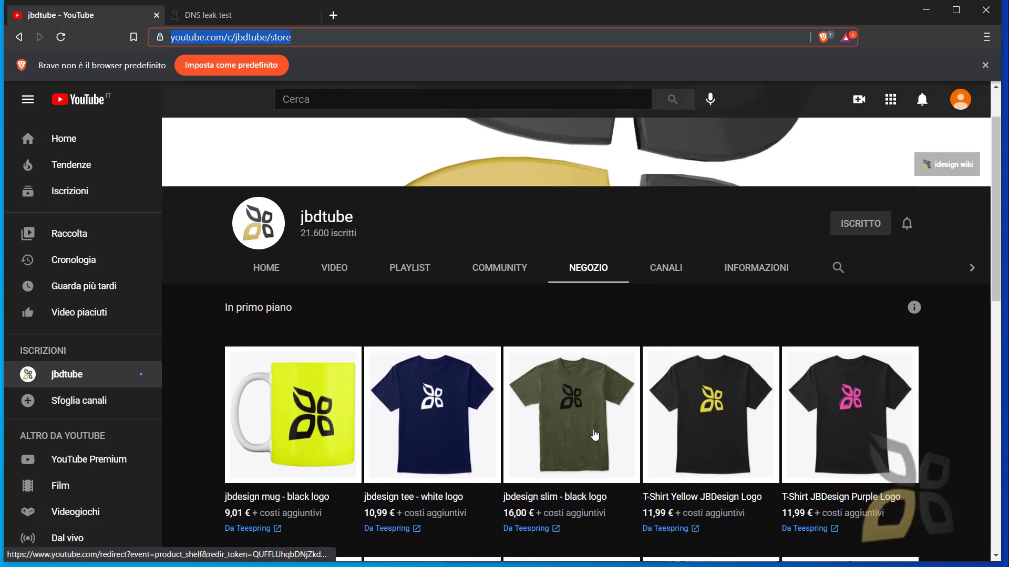
{"action": "left_click", "coordinate": [480, 270]}
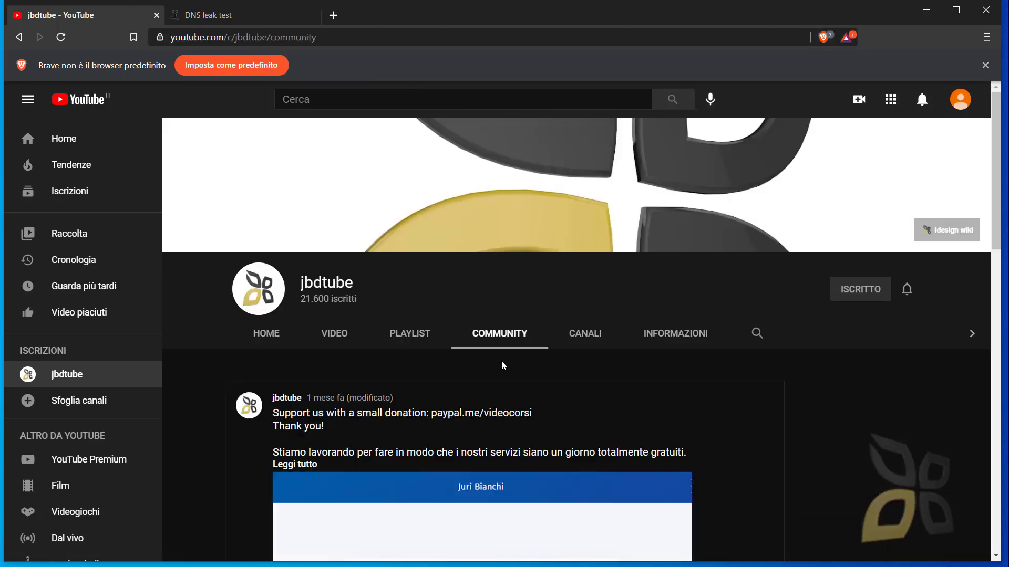
{"action": "left_click_drag", "start_coordinate": [547, 409], "coordinate": [433, 414]}
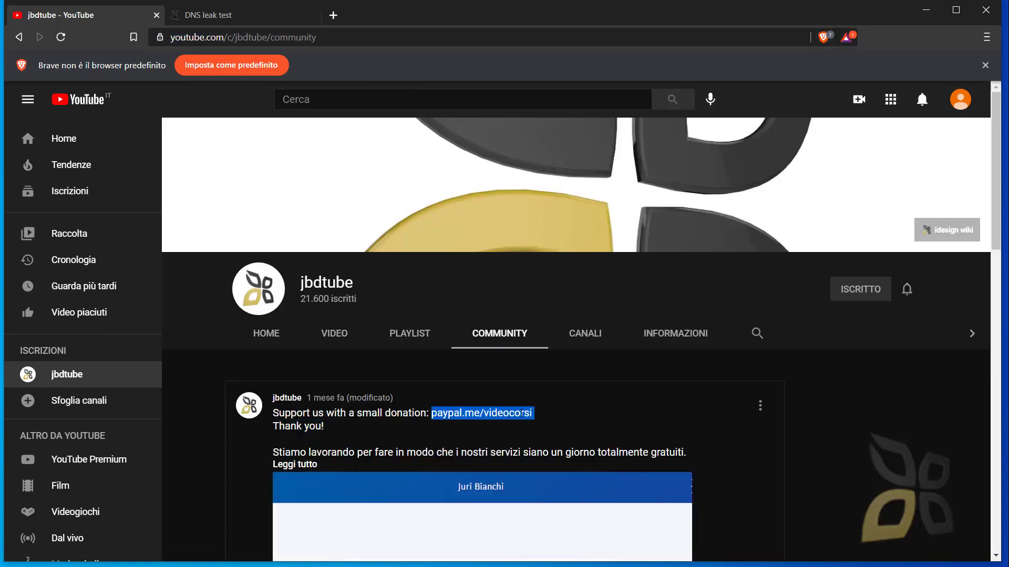
{"action": "left_click", "coordinate": [346, 347]}
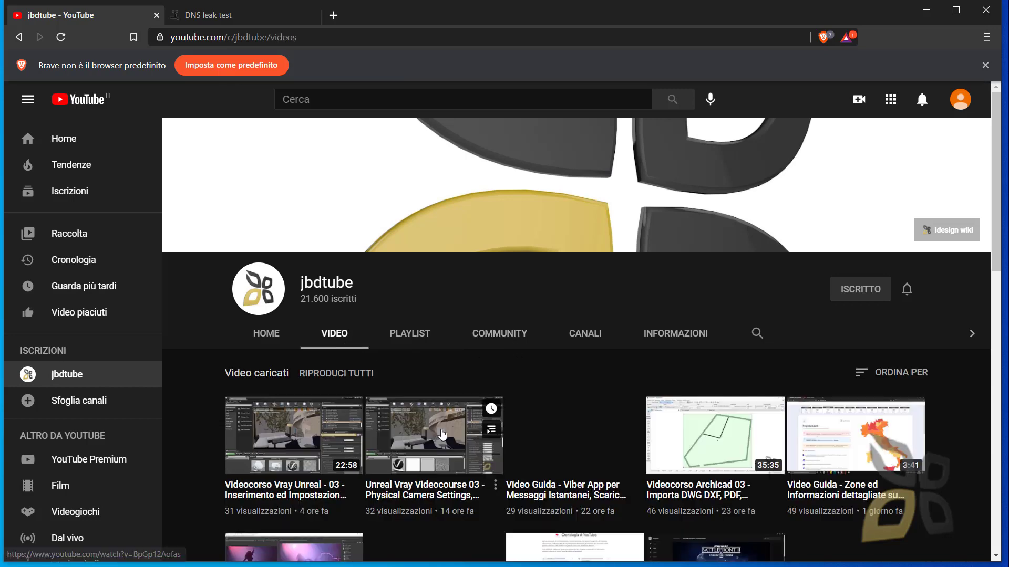
Step: Browse the channel's Playlists page, expanding the English Video-Courses row to show more playlists
{"action": "left_click", "coordinate": [414, 343]}
{"action": "scroll", "coordinate": [401, 415], "scroll_direction": "down", "scroll_amount": 3}
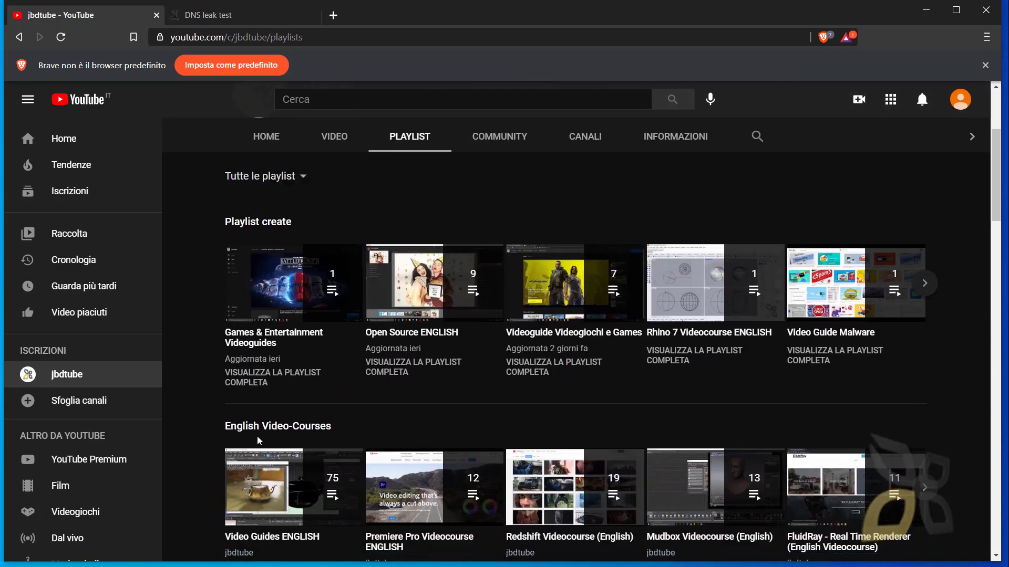
{"action": "left_click_drag", "start_coordinate": [377, 422], "coordinate": [209, 462]}
{"action": "left_click", "coordinate": [209, 461]}
{"action": "scroll", "coordinate": [578, 447], "scroll_direction": "up", "scroll_amount": 2}
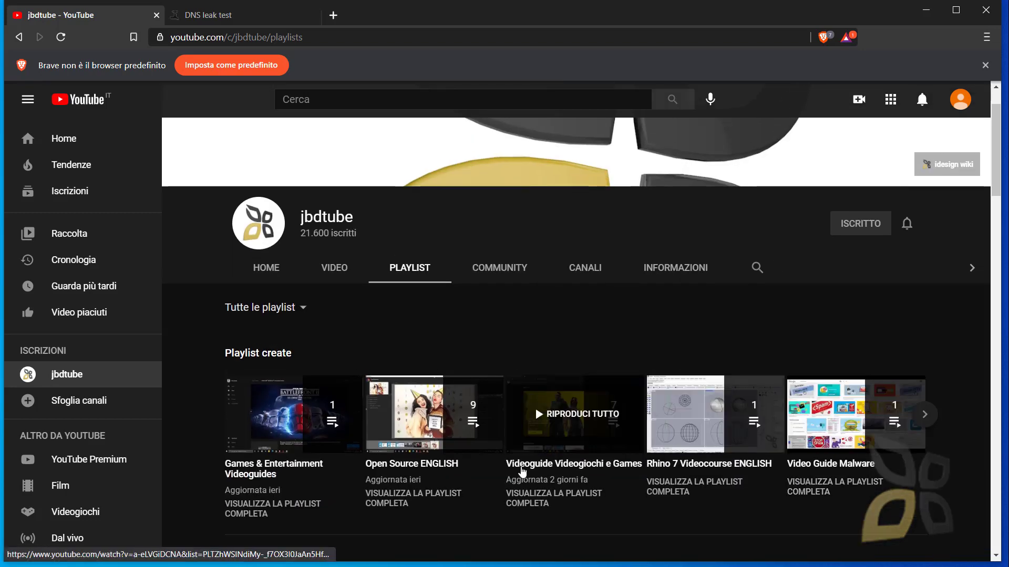
{"action": "scroll", "coordinate": [523, 472], "scroll_direction": "down", "scroll_amount": 2}
{"action": "scroll", "coordinate": [523, 472], "scroll_direction": "down", "scroll_amount": 2}
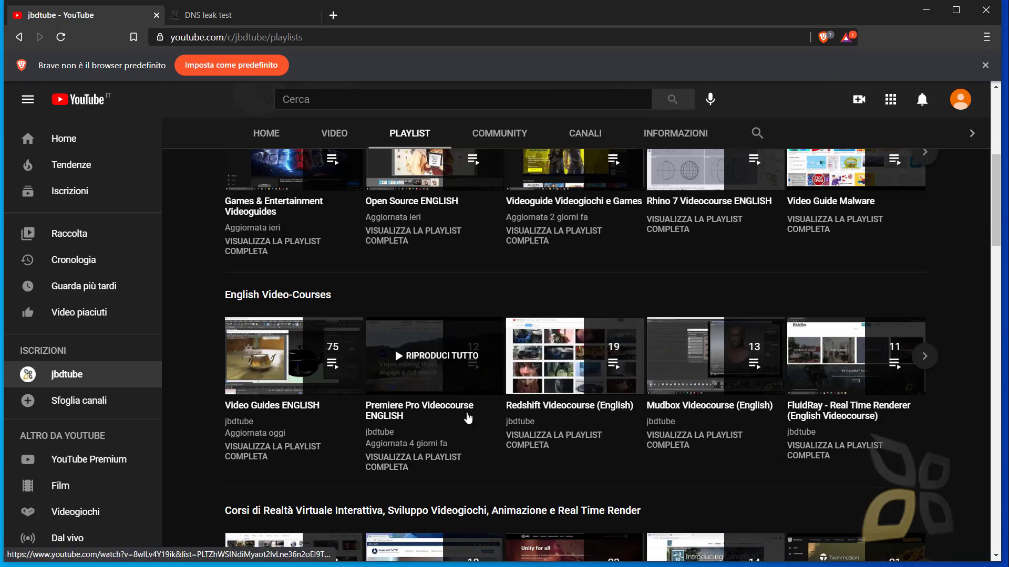
{"action": "left_click", "coordinate": [926, 360]}
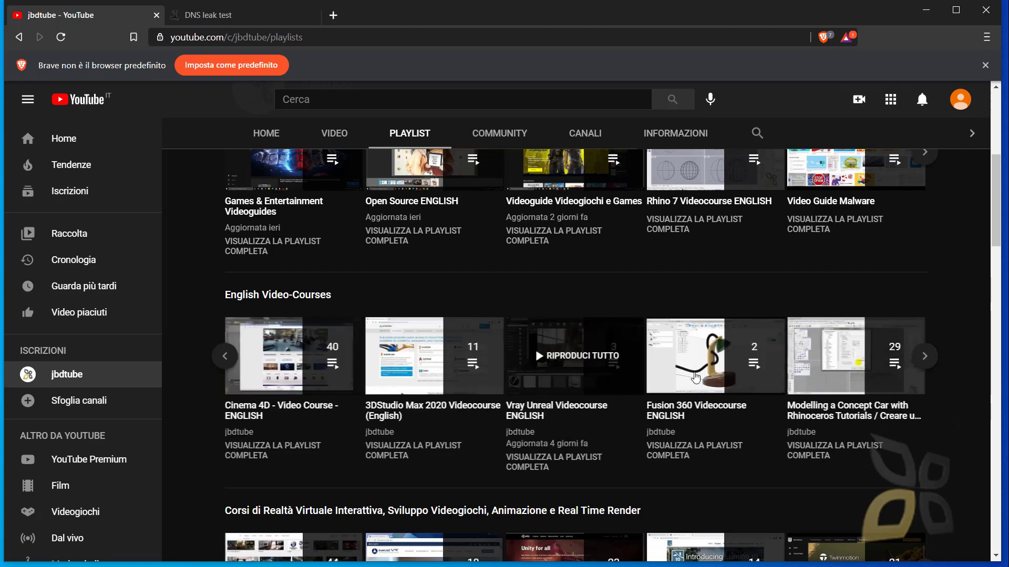
{"action": "scroll", "coordinate": [692, 380], "scroll_direction": "up", "scroll_amount": 3}
{"action": "scroll", "coordinate": [692, 380], "scroll_direction": "up", "scroll_amount": 2}
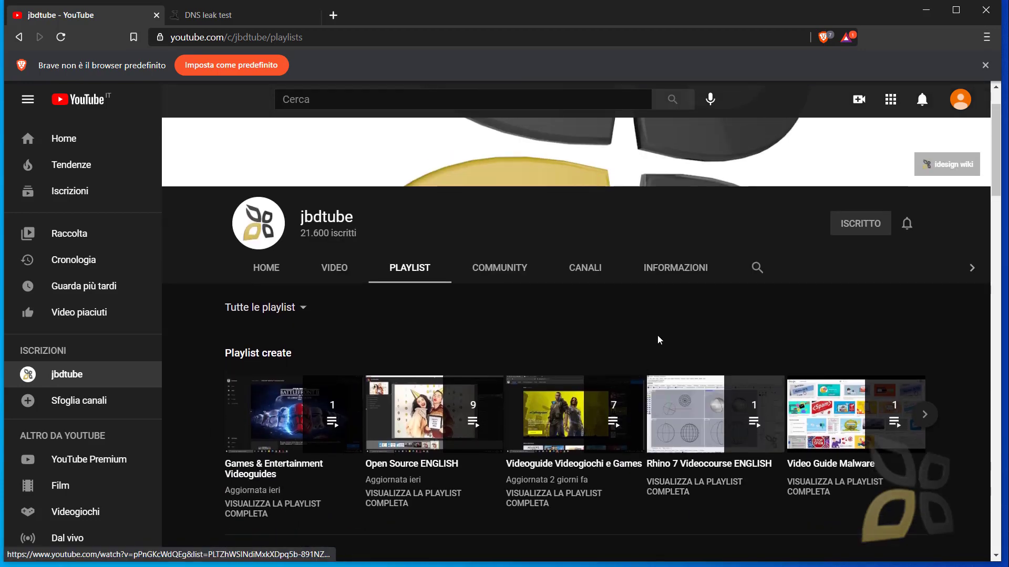